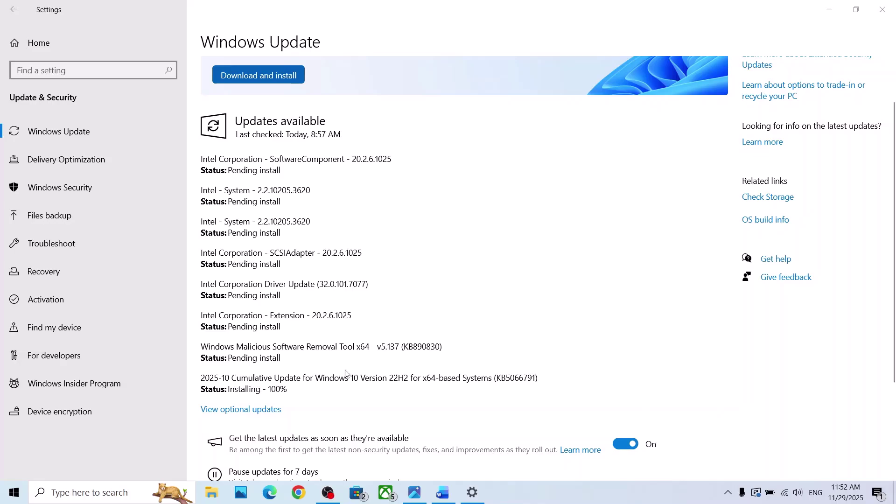
# Select the KB5066791 number in the 2025-10 Cumulative Update title
pyautogui.moveTo(500, 378); pyautogui.dragTo(530, 378)
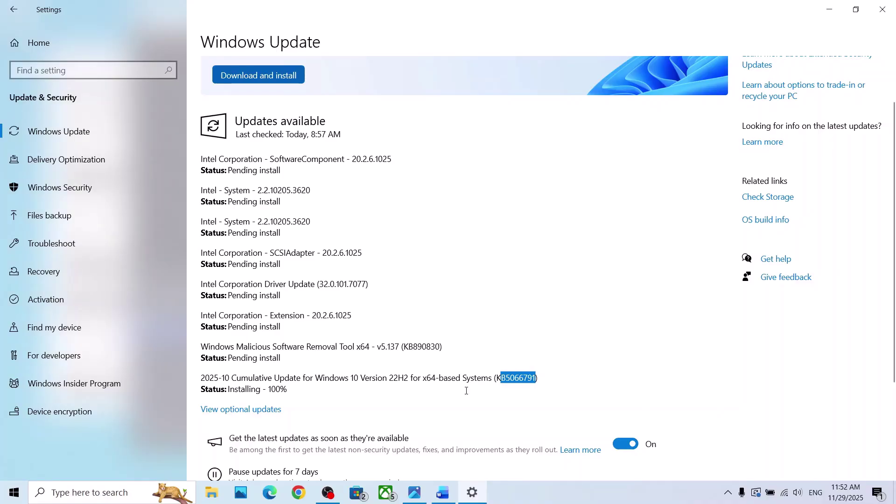
# Pause updates for 7 days, resume them, then highlight the Step 2 service names in the Word notes
pyautogui.click(442, 497)
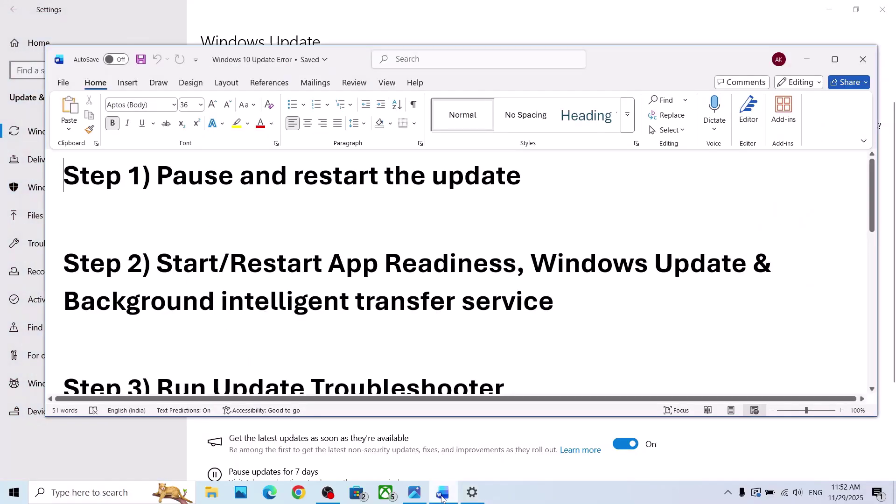
pyautogui.click(442, 496)
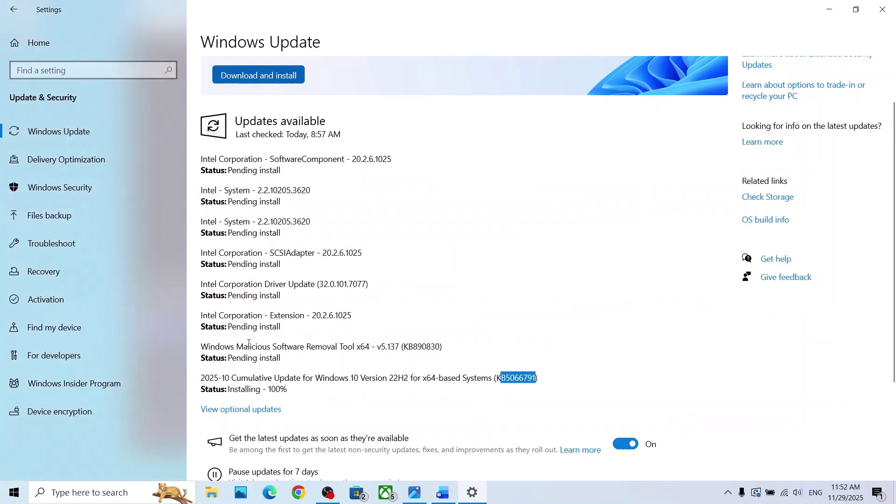
pyautogui.click(107, 130)
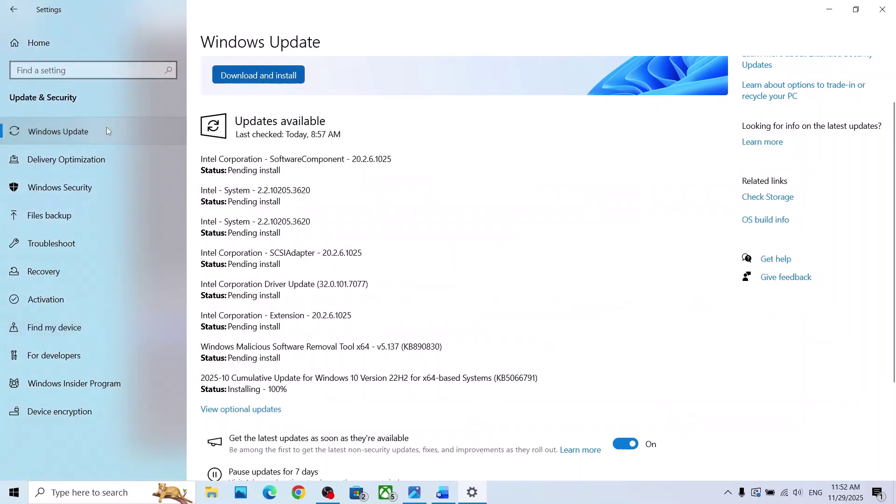
pyautogui.scroll(-2, 290, 346)
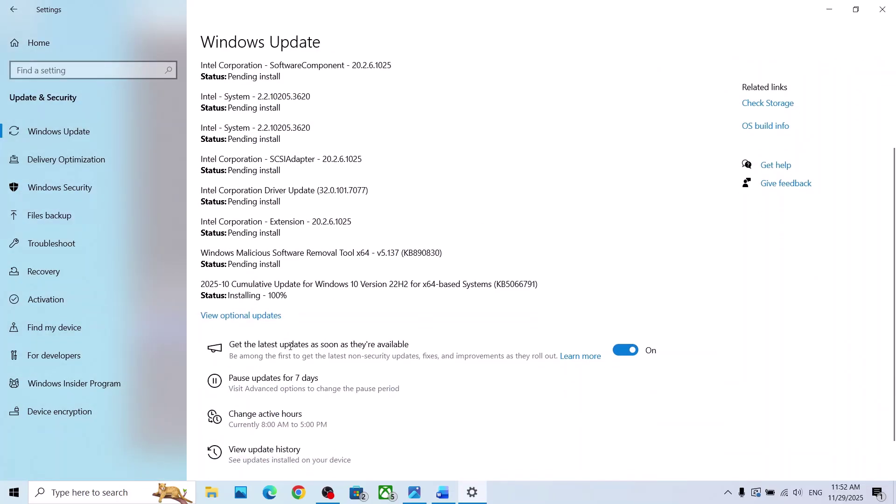
pyautogui.scroll(-1, 290, 347)
pyautogui.click(216, 327)
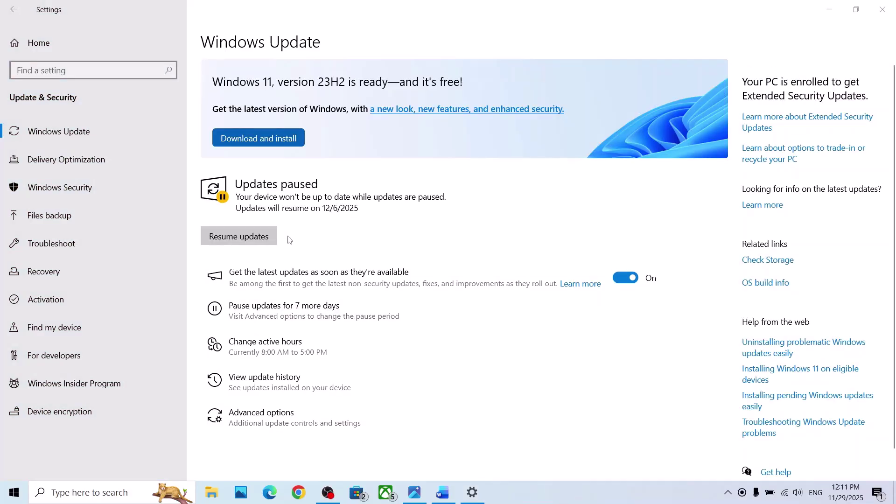
pyautogui.click(239, 237)
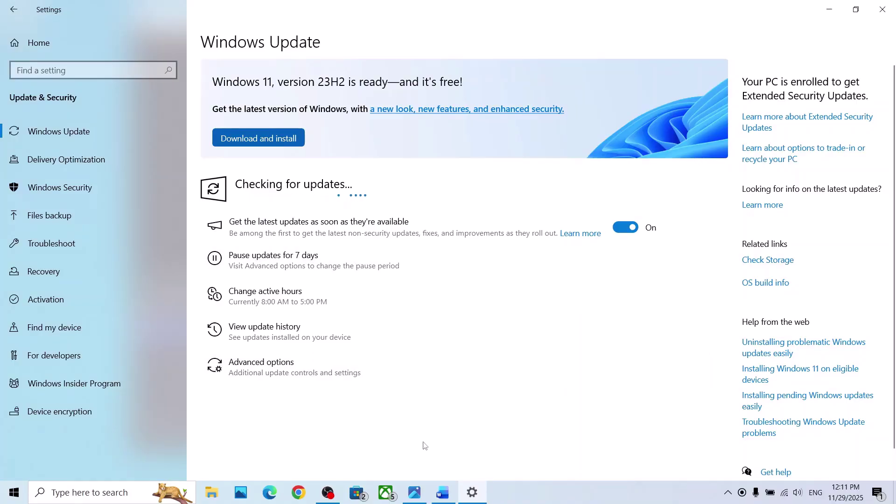
pyautogui.click(442, 493)
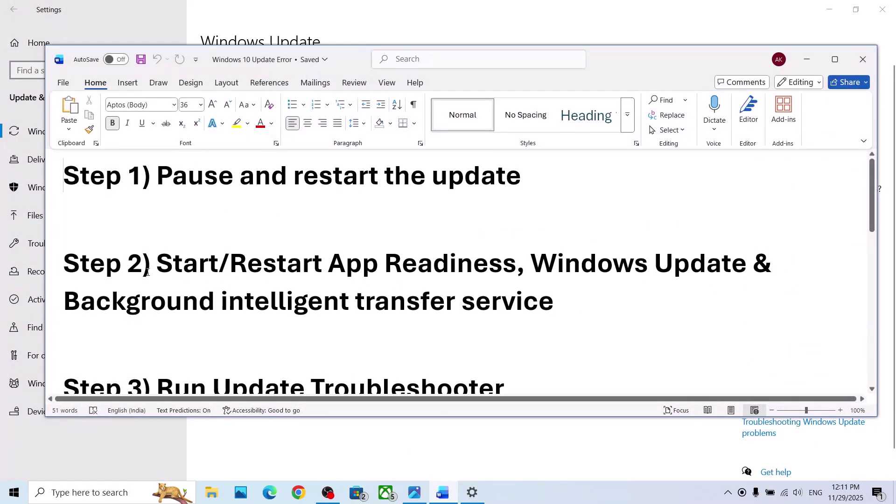
pyautogui.moveTo(167, 264); pyautogui.dragTo(365, 302)
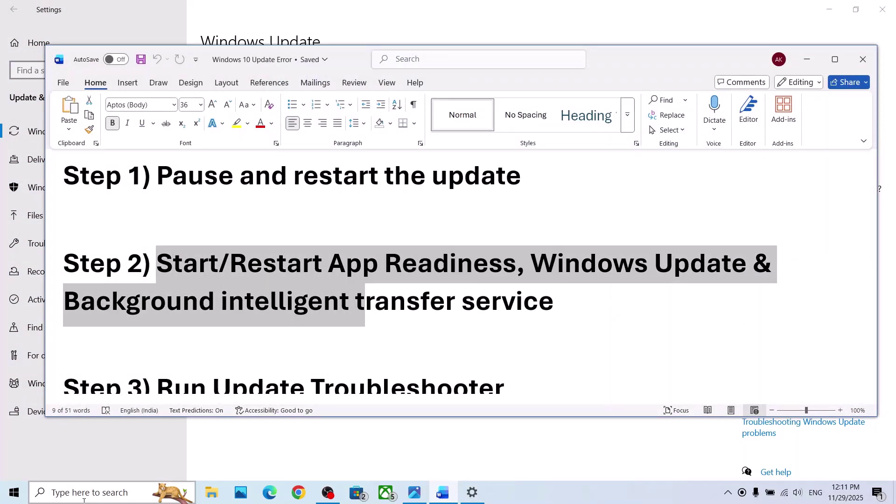
# Open the Services console by searching 'services'
pyautogui.click(84, 495)
pyautogui.write('service')
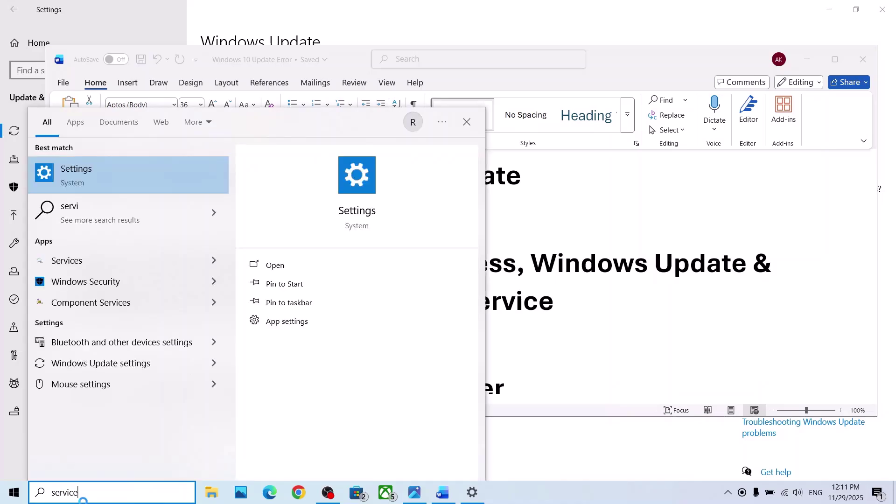
pyautogui.write('s')
pyautogui.press('Escape')
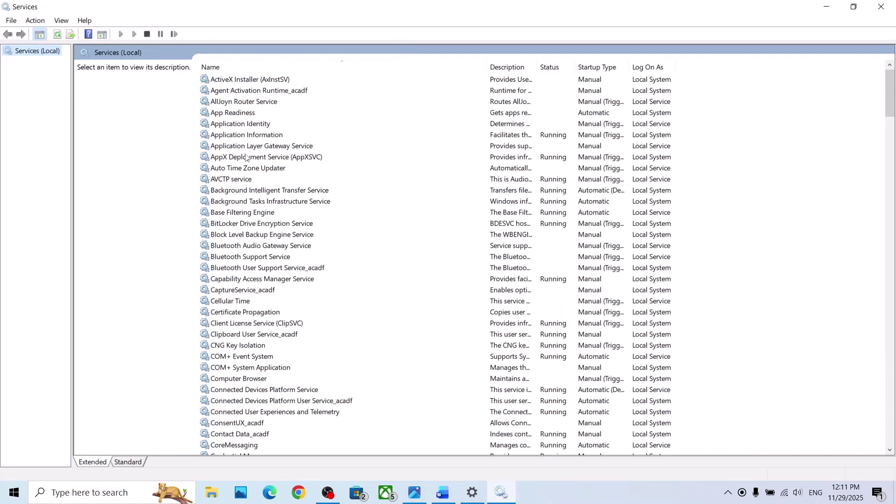
# Set App Readiness to Automatic startup, start it, and then restart it
pyautogui.doubleClick(228, 114)
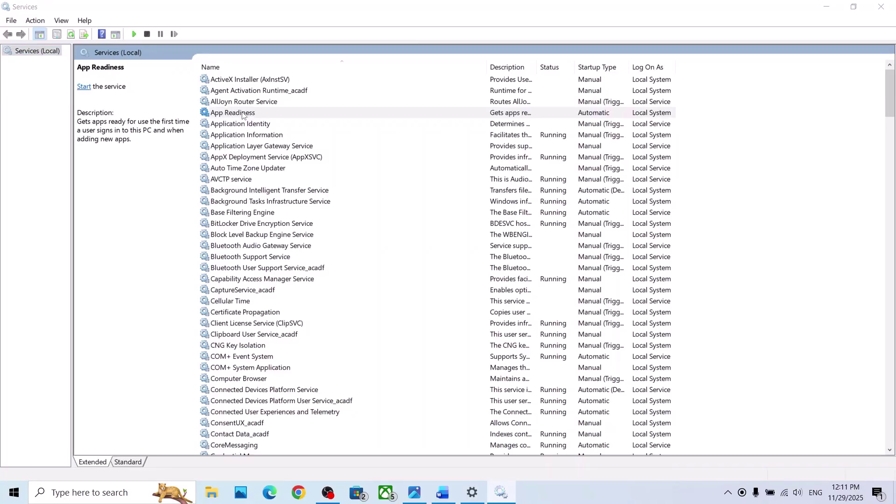
pyautogui.click(424, 232)
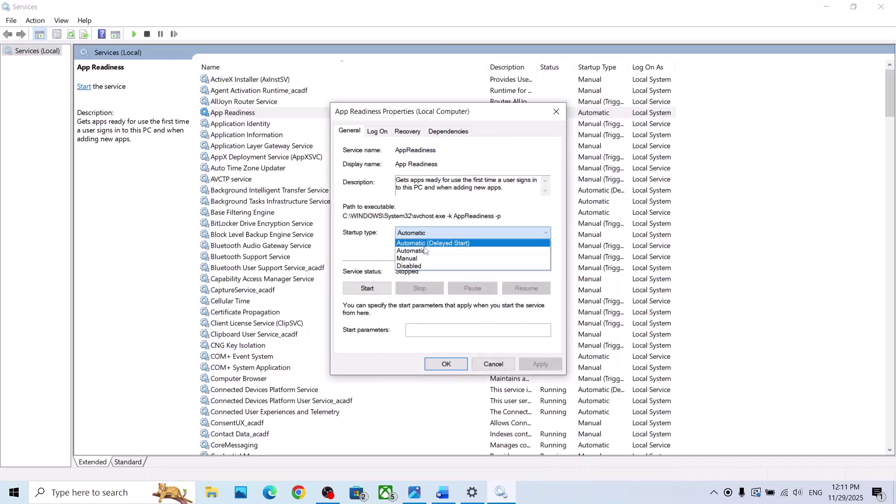
pyautogui.click(425, 253)
pyautogui.click(550, 369)
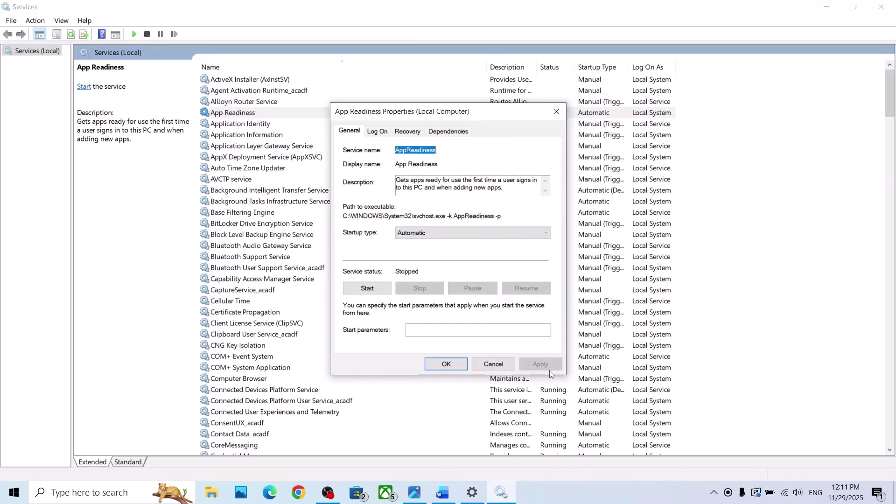
pyautogui.click(367, 288)
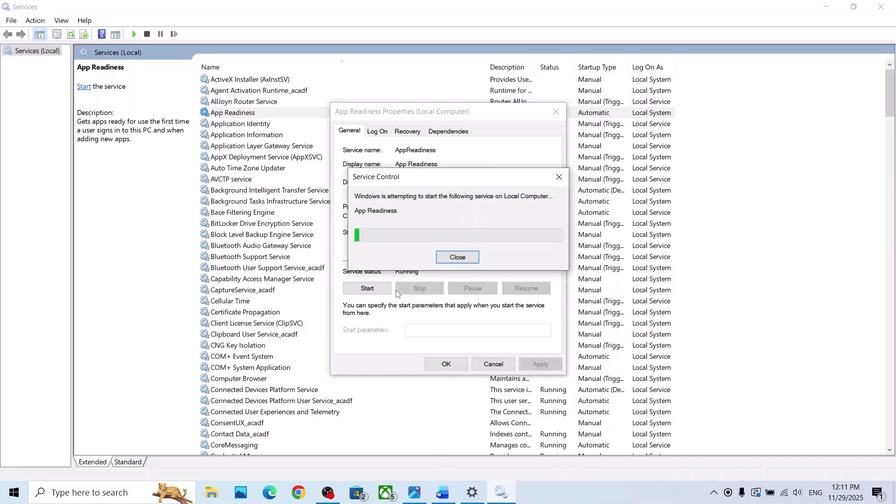
pyautogui.click(446, 364)
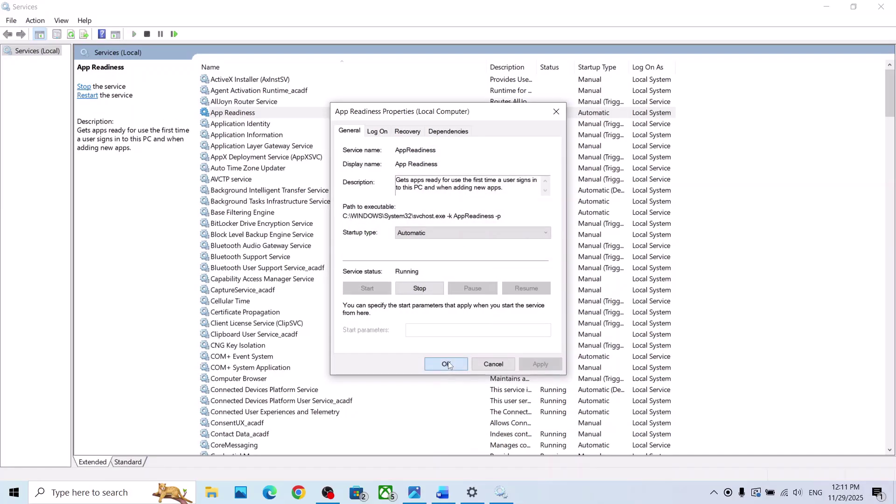
pyautogui.rightClick(262, 115)
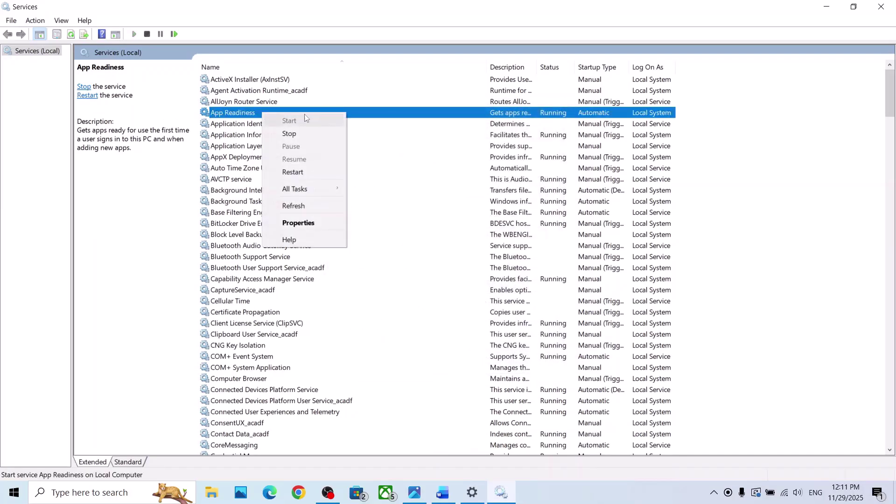
pyautogui.click(294, 170)
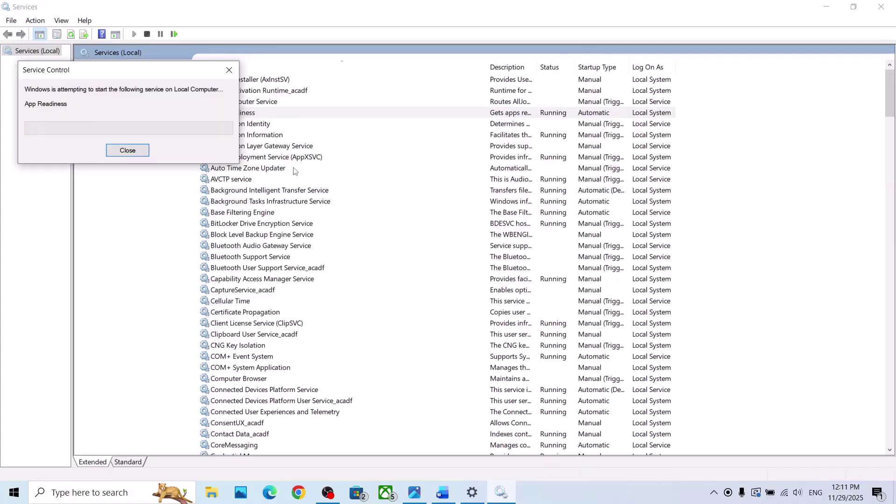
# Set Background Intelligent Transfer Service to Automatic startup and restart it
pyautogui.click(282, 191)
pyautogui.doubleClick(301, 195)
pyautogui.click(431, 233)
pyautogui.click(431, 255)
pyautogui.click(548, 358)
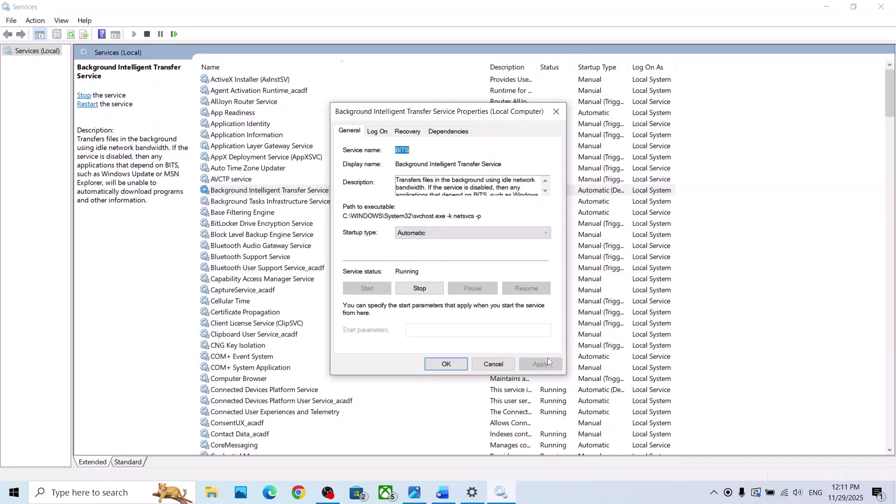
pyautogui.click(445, 363)
pyautogui.click(293, 195)
pyautogui.rightClick(294, 192)
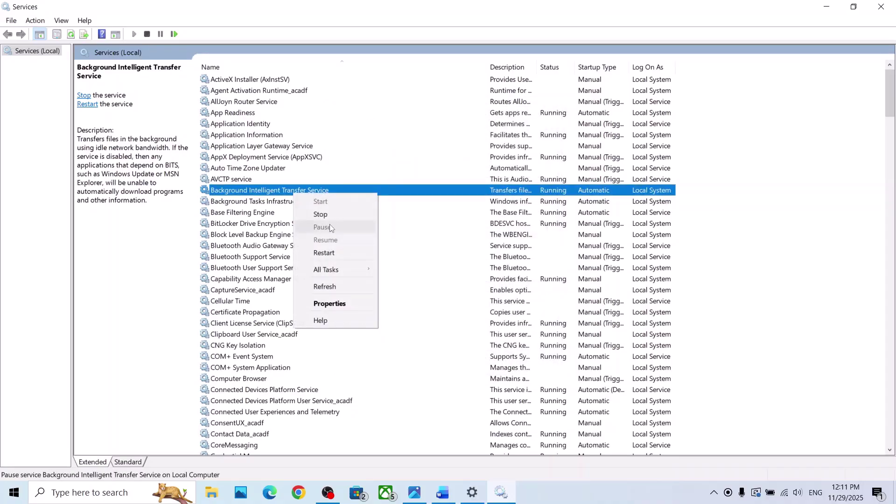
pyautogui.click(319, 253)
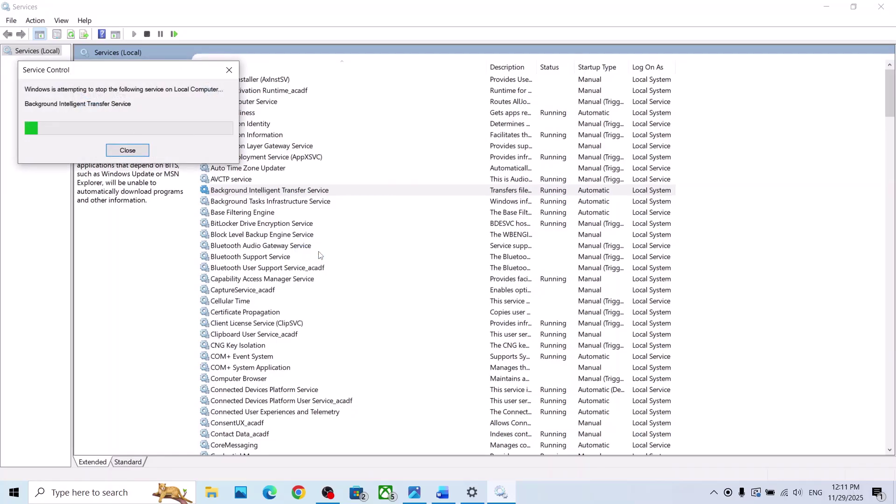
pyautogui.click(260, 323)
# Set the Windows Update service's startup type to Automatic and apply it
pyautogui.press('w')
pyautogui.scroll(-6, 260, 323)
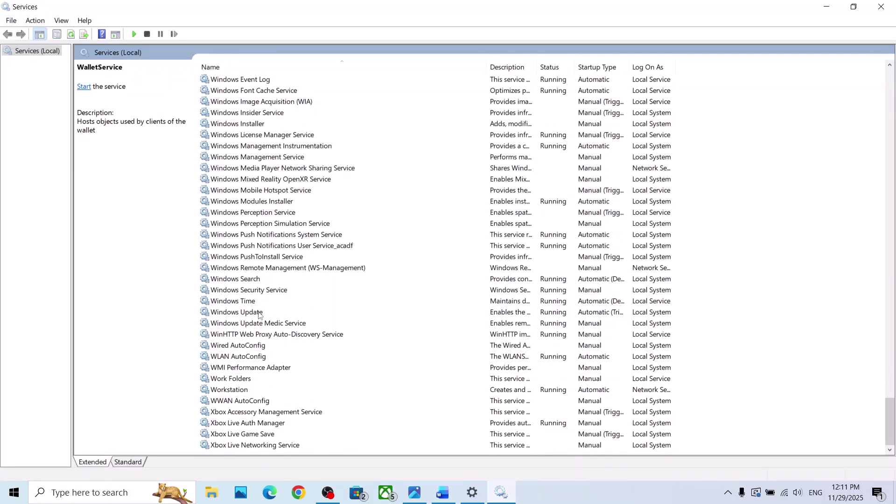
pyautogui.click(259, 313)
pyautogui.doubleClick(308, 314)
pyautogui.click(429, 233)
pyautogui.click(444, 239)
pyautogui.click(558, 360)
pyautogui.click(446, 364)
# Restart the Windows Update service and close the Services console
pyautogui.rightClick(233, 313)
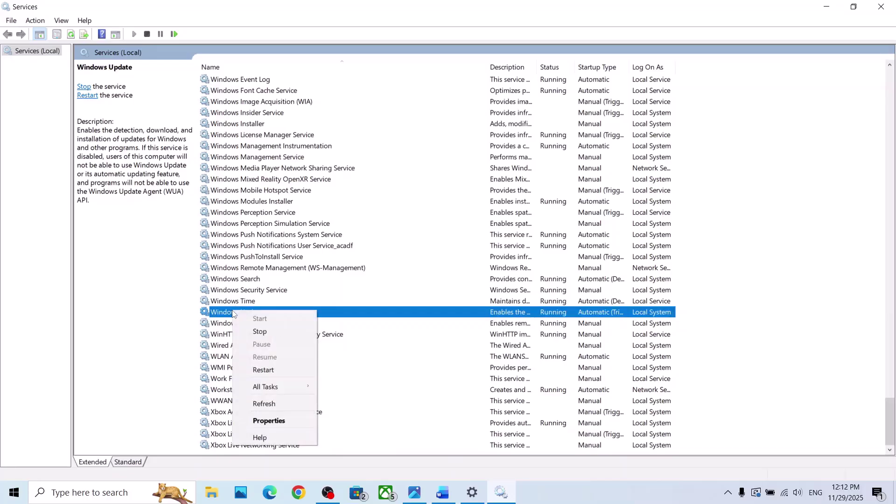
pyautogui.click(263, 370)
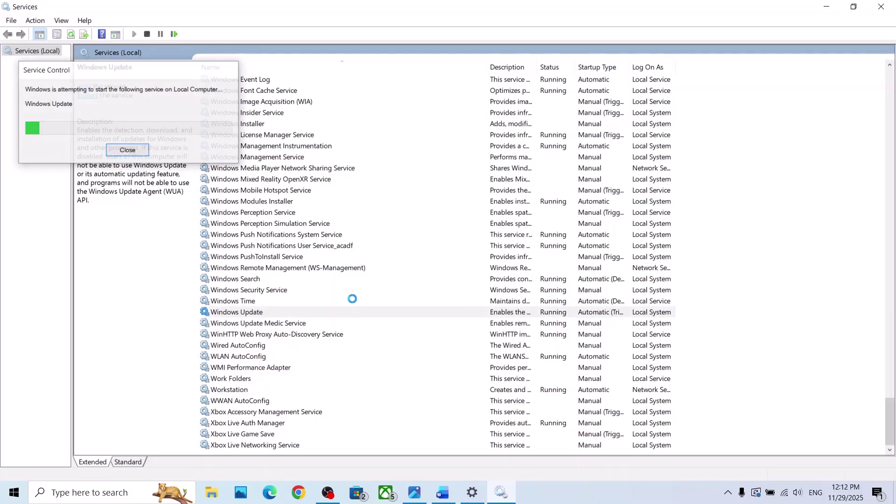
pyautogui.click(891, 11)
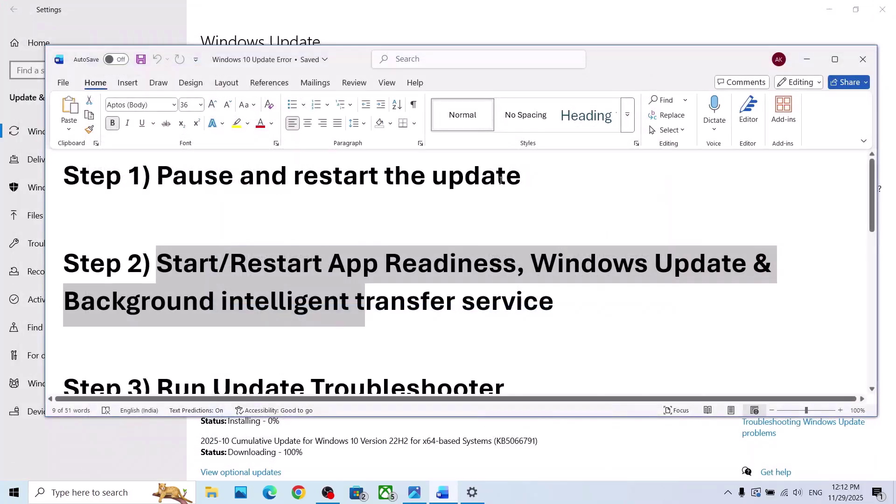
# Go to the Troubleshoot page under Update & Security in Settings
pyautogui.scroll(-3, 444, 255)
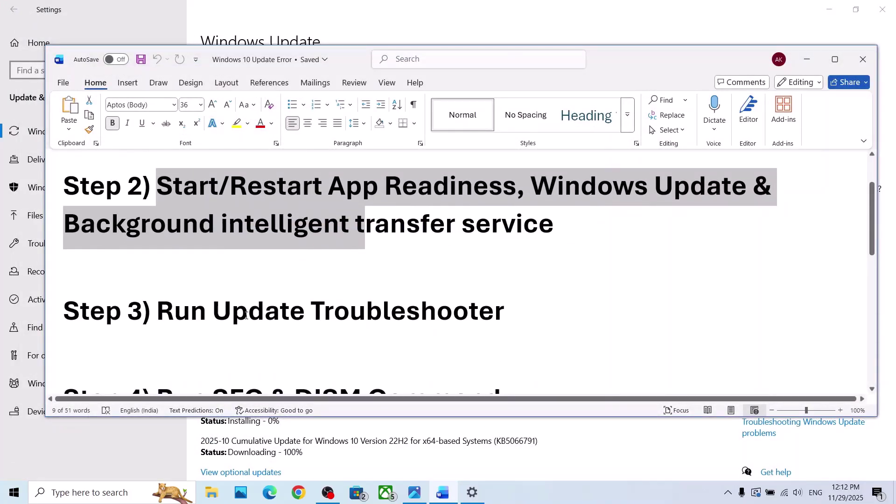
pyautogui.click(103, 465)
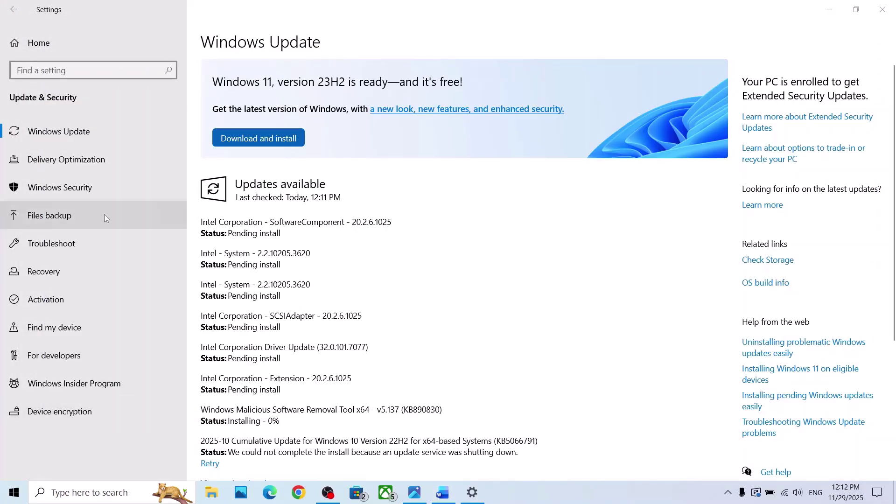
pyautogui.click(49, 245)
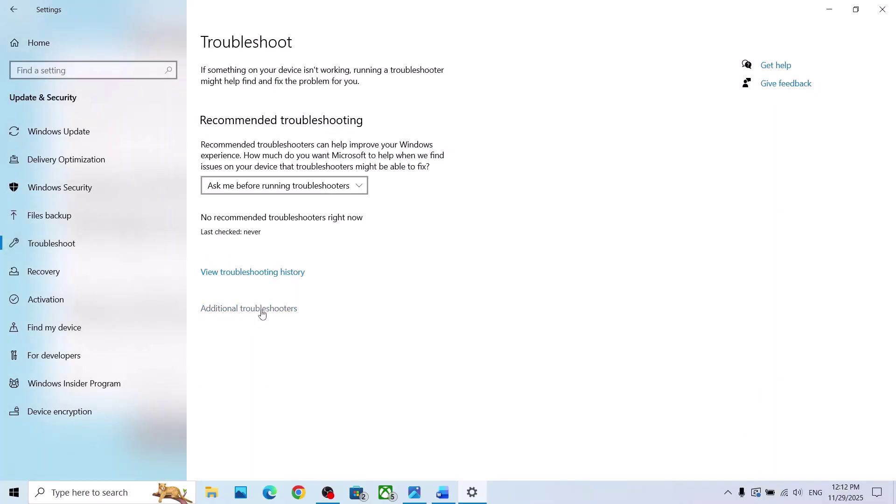
# Run the Windows Update troubleshooter, then show Step 4's SFC and DISM commands in Word
pyautogui.click(262, 310)
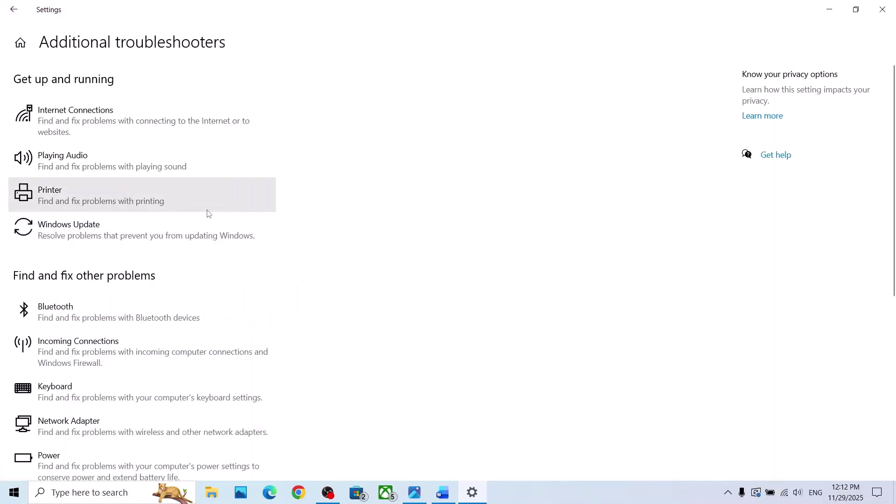
pyautogui.click(87, 235)
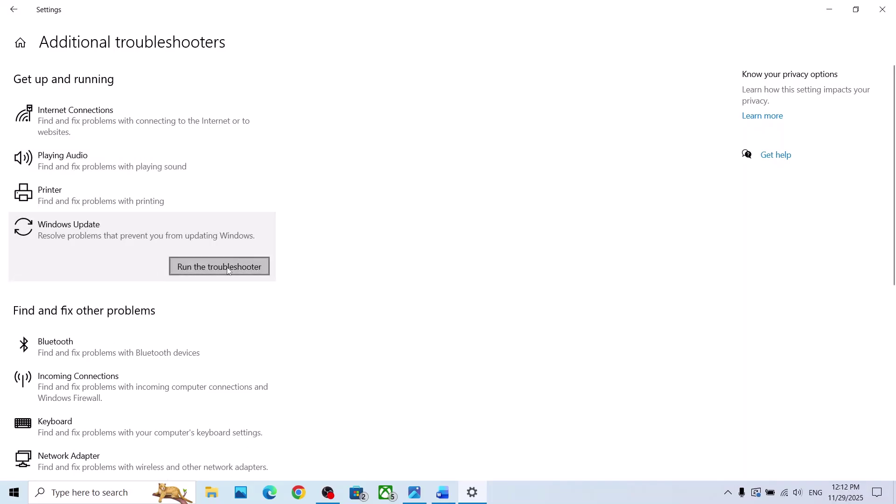
pyautogui.click(228, 271)
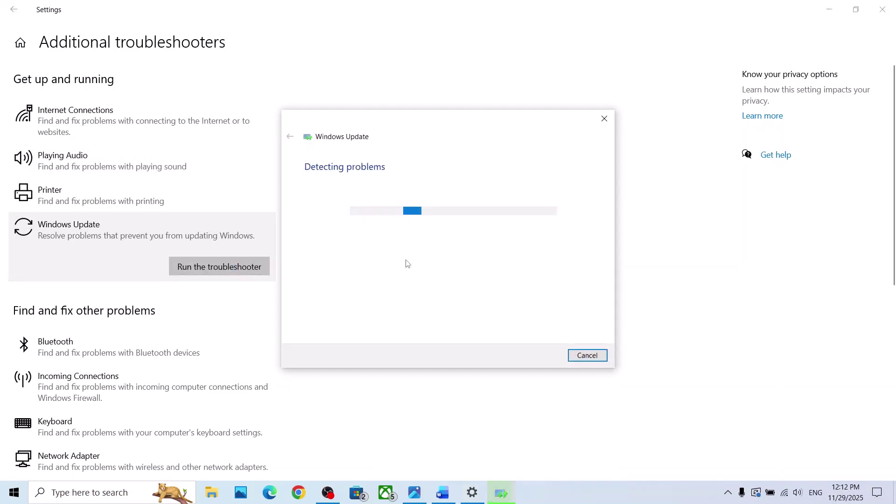
pyautogui.click(444, 496)
pyautogui.scroll(-6, 342, 331)
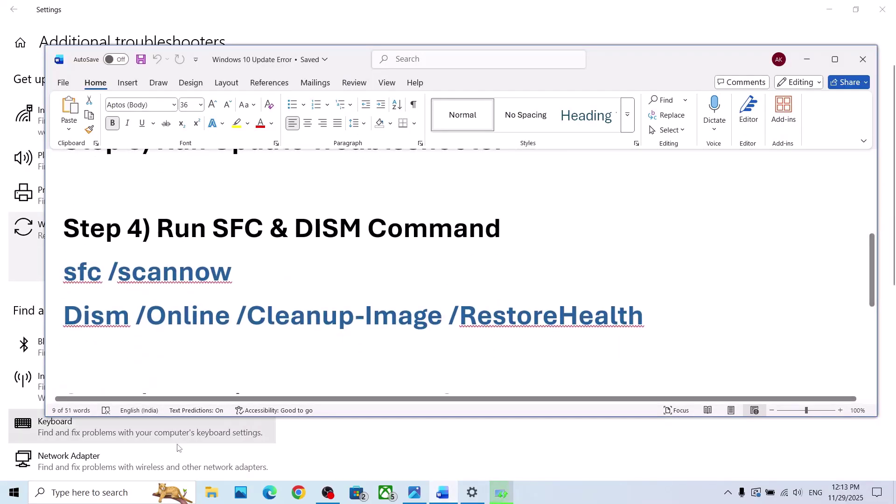
# Launch Command Prompt as administrator from a 'cmd' search
pyautogui.click(117, 492)
pyautogui.write('cmd')
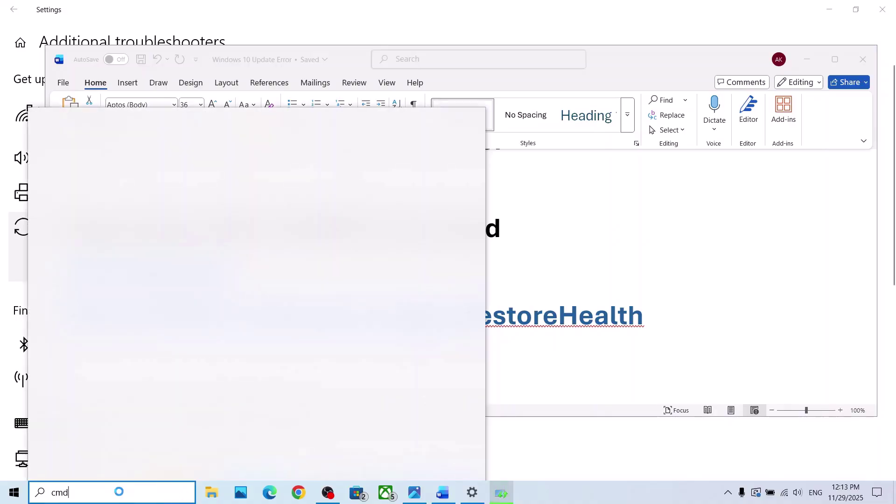
pyautogui.rightClick(122, 173)
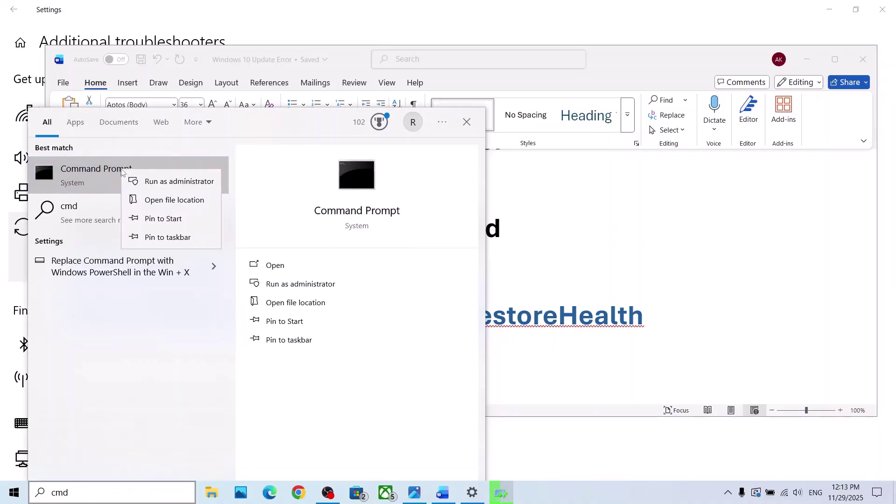
pyautogui.click(146, 182)
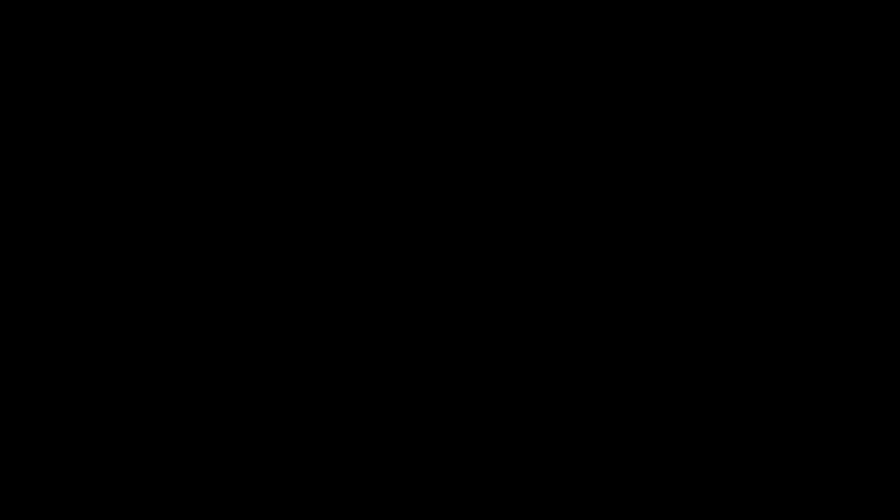
# Copy sfc /scannow from the Word notes and run it in Command Prompt
pyautogui.doubleClick(147, 257)
pyautogui.tripleClick(142, 270)
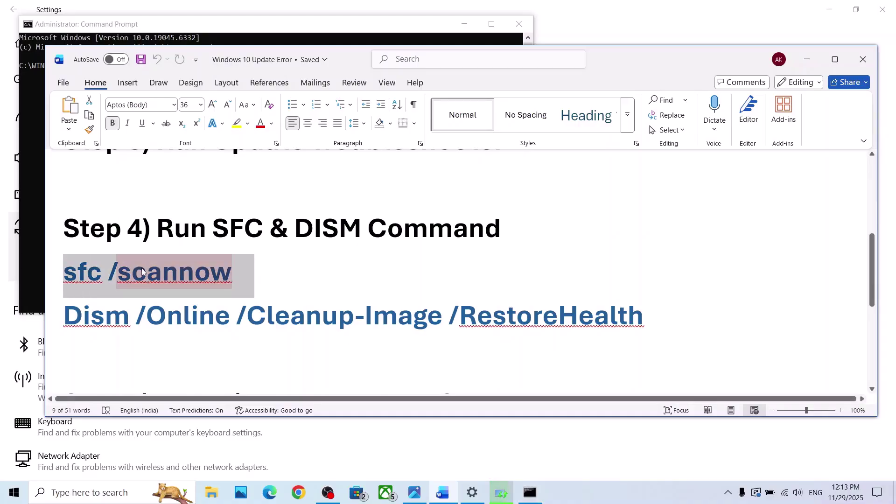
pyautogui.hotkey('ctrl', 'c')
pyautogui.hotkey('alt', 'Tab')
pyautogui.click(164, 187)
pyautogui.rightClick(165, 188)
pyautogui.press('Return')
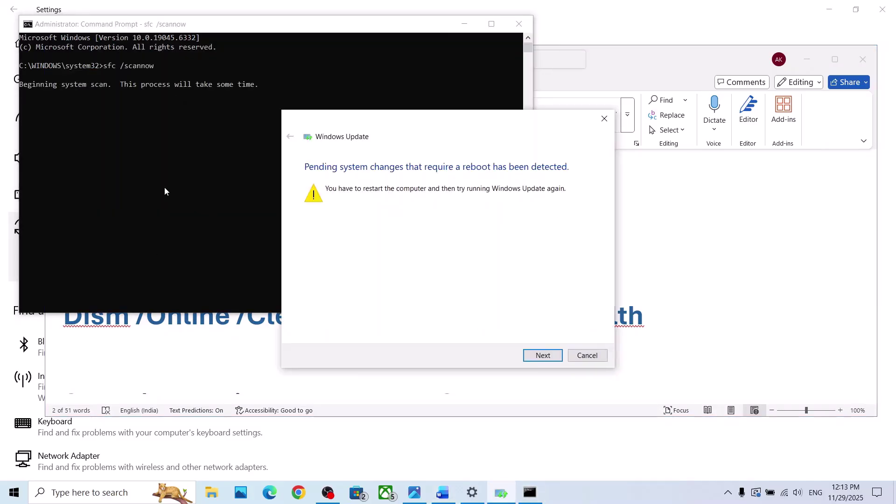
# Cancel the troubleshooter's reboot notice and run Dism /Online /Cleanup-Image /RestoreHealth
pyautogui.click(588, 356)
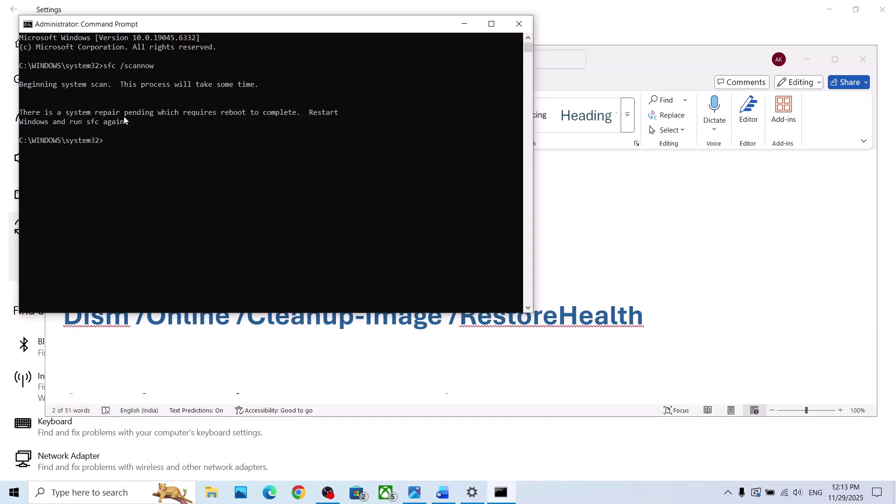
pyautogui.click(348, 330)
pyautogui.moveTo(355, 322); pyautogui.dragTo(357, 323)
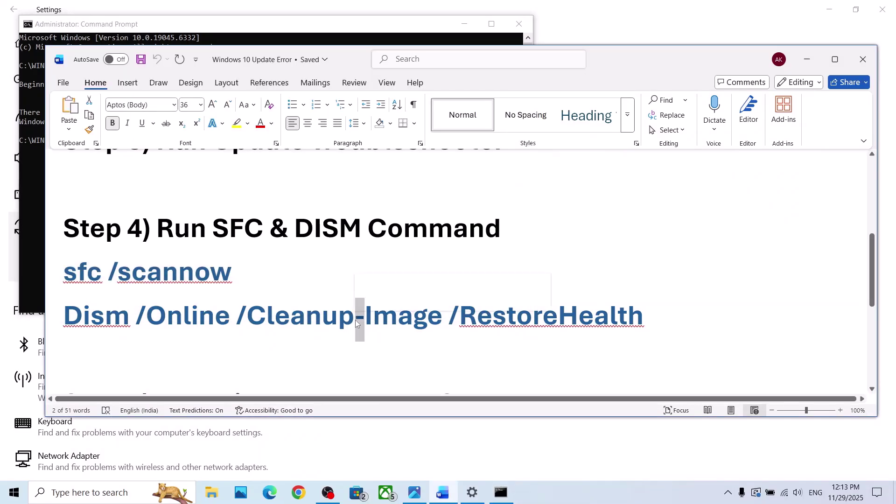
pyautogui.tripleClick(337, 320)
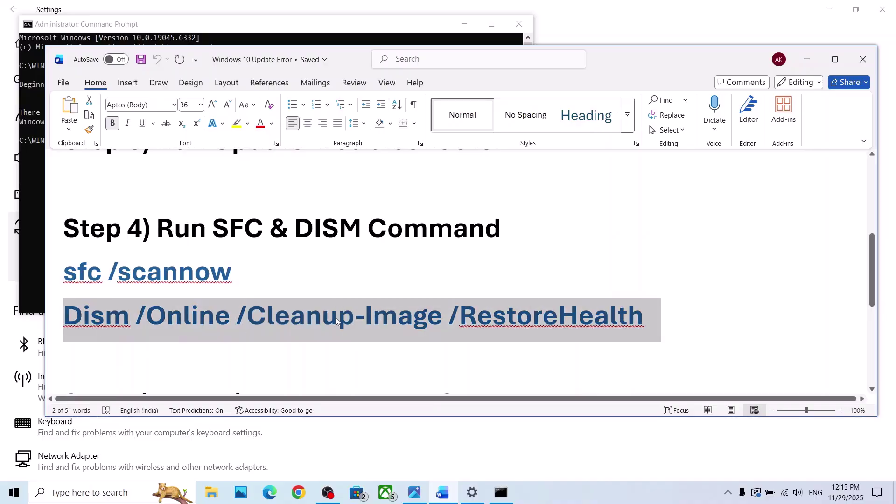
pyautogui.hotkey('ctrl', 'c')
pyautogui.hotkey('alt', 'Tab')
pyautogui.rightClick(249, 197)
pyautogui.press('Return')
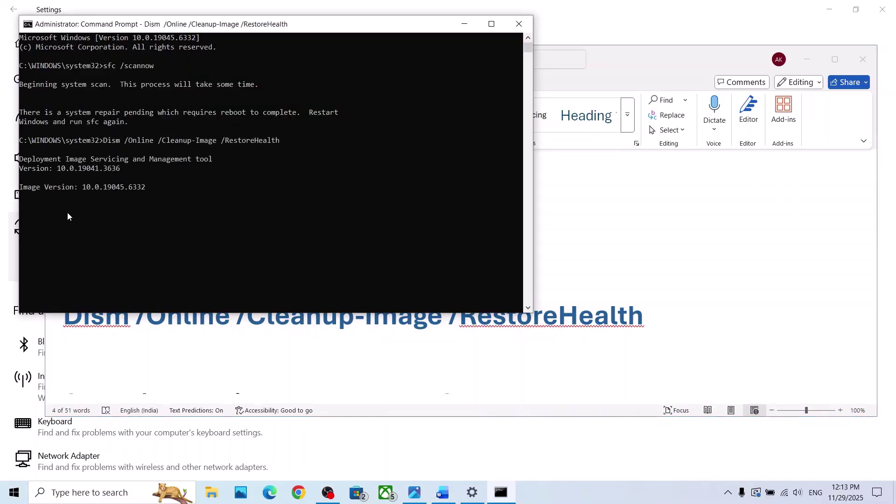
# Open and dismiss the Start power options, then scroll the Word notes to Step 5
pyautogui.click(14, 492)
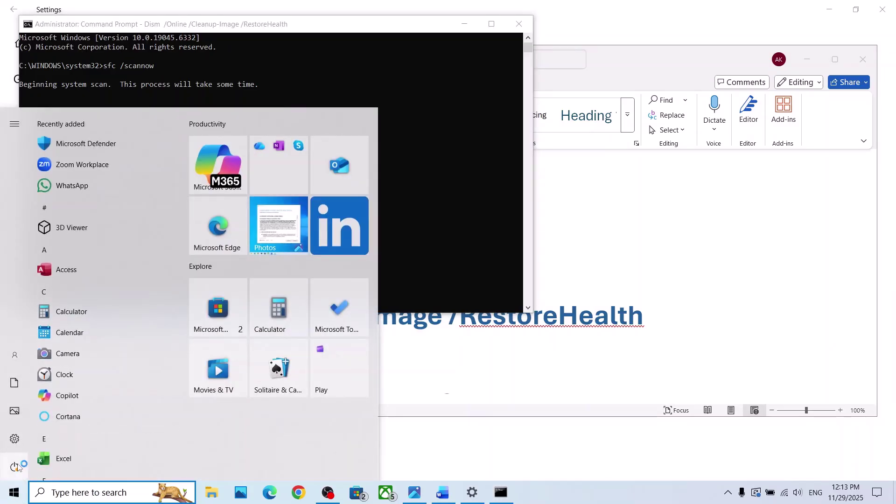
pyautogui.moveTo(18, 467)
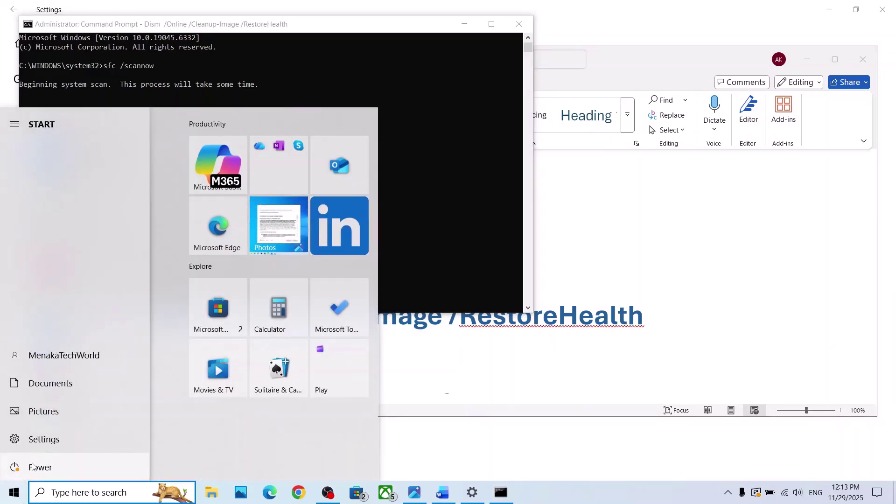
pyautogui.click(32, 468)
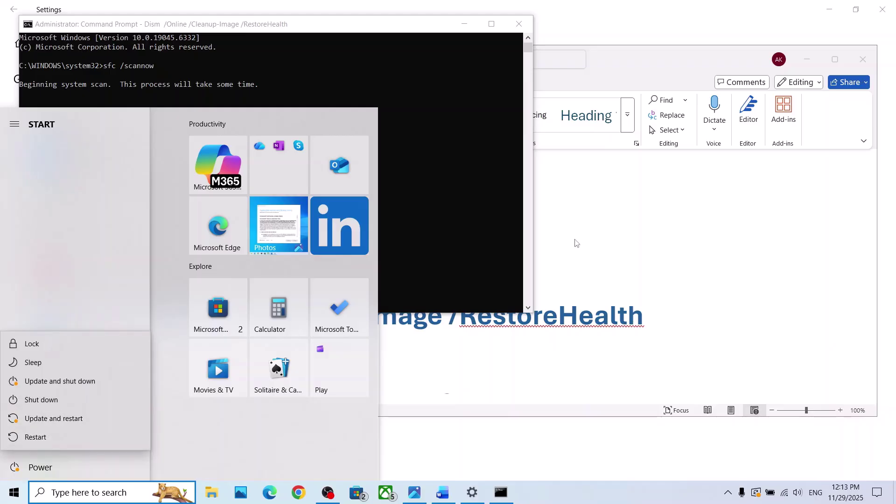
pyautogui.click(634, 216)
pyautogui.scroll(-2, 285, 304)
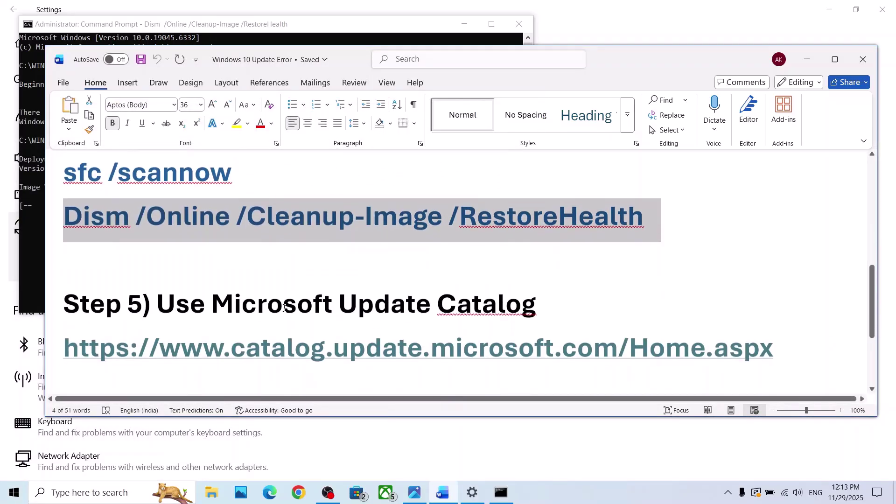
# Open the Microsoft Update Catalog link from the Word notes
pyautogui.click(318, 344)
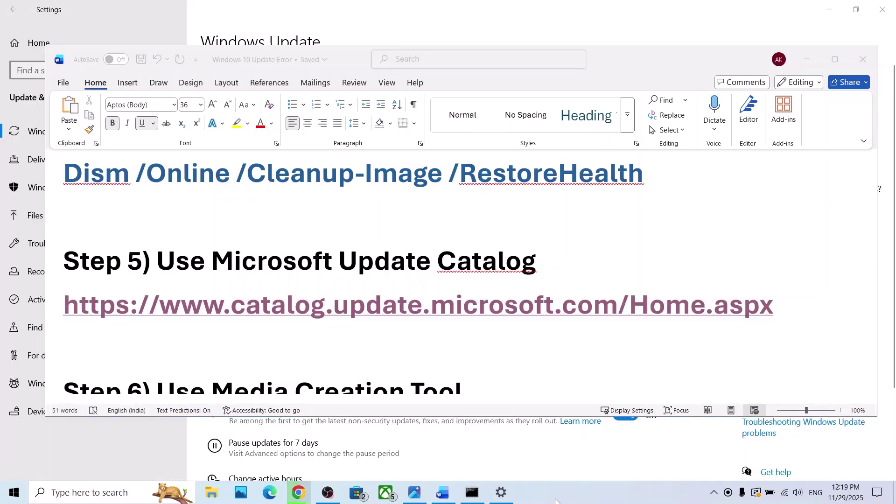
pyautogui.click(362, 310)
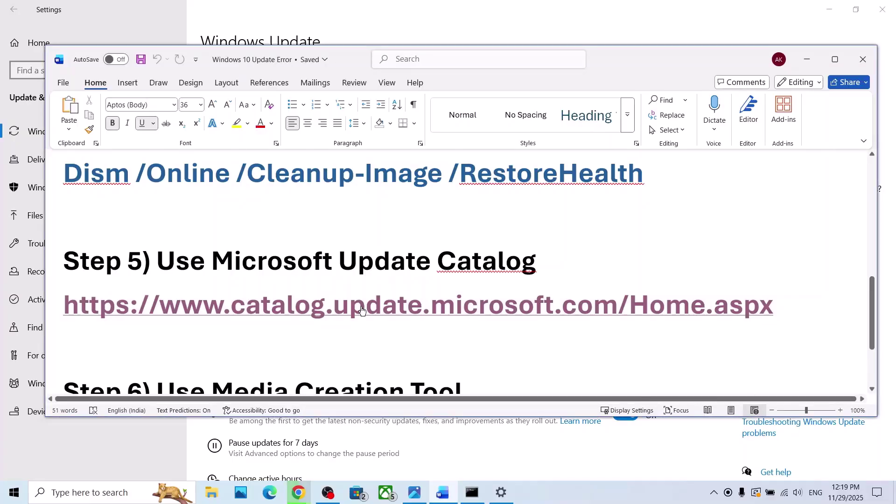
pyautogui.keyDown('ctrl'); pyautogui.click(362, 310); pyautogui.keyUp('ctrl')
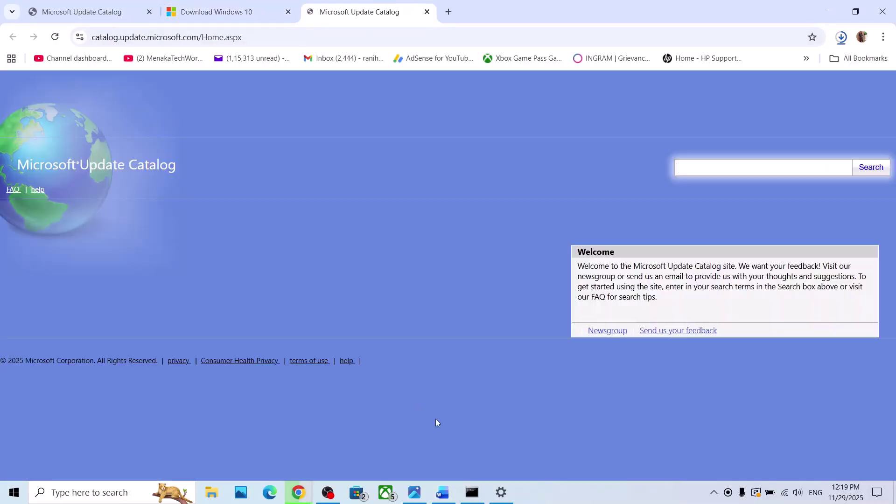
# Copy KB5066791 from the Windows Update page and search the catalog for it
pyautogui.click(512, 487)
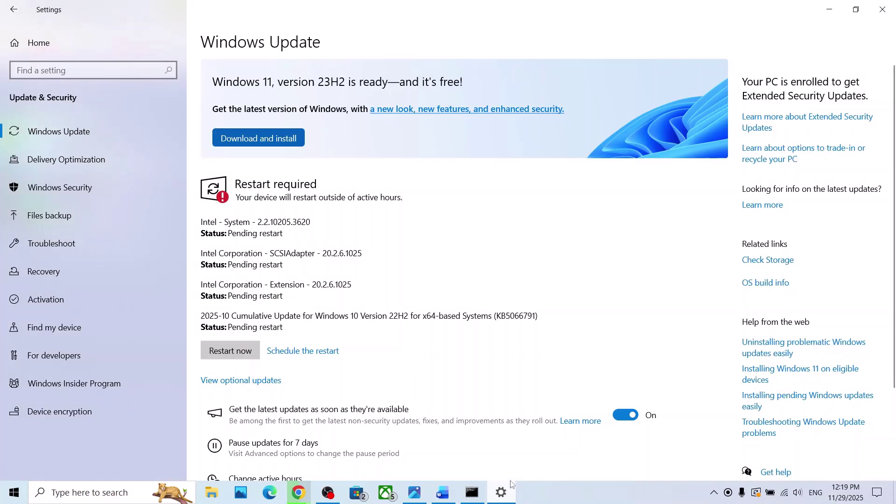
pyautogui.doubleClick(515, 316)
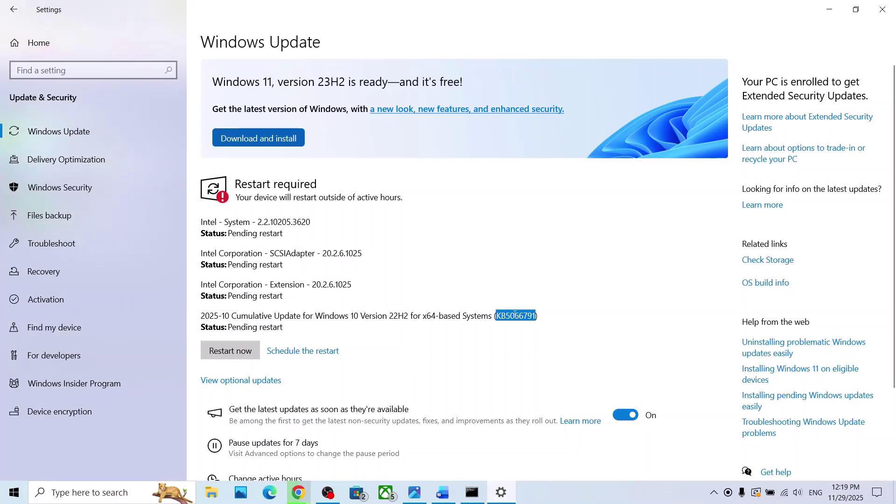
pyautogui.click(841, 11)
pyautogui.click(757, 167)
pyautogui.hotkey('ctrl', 'v')
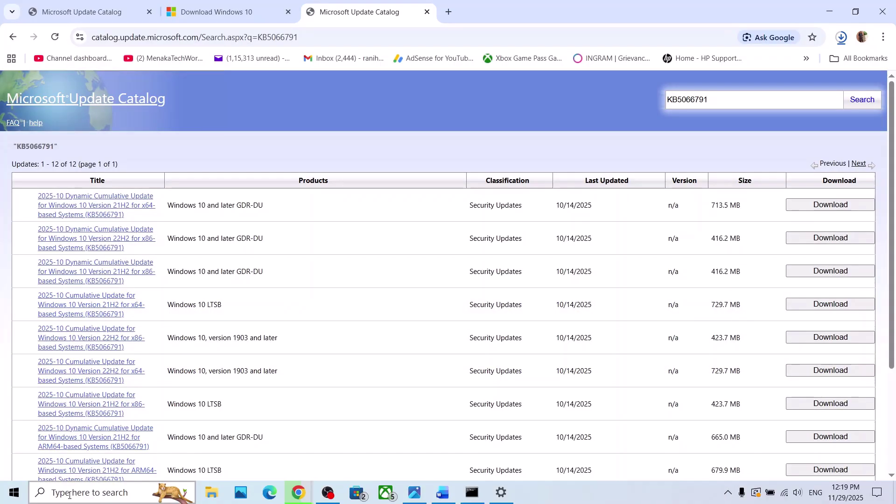
# Check the Windows version with winver, then return to the Windows Update settings window
pyautogui.click(71, 494)
pyautogui.write('inver')
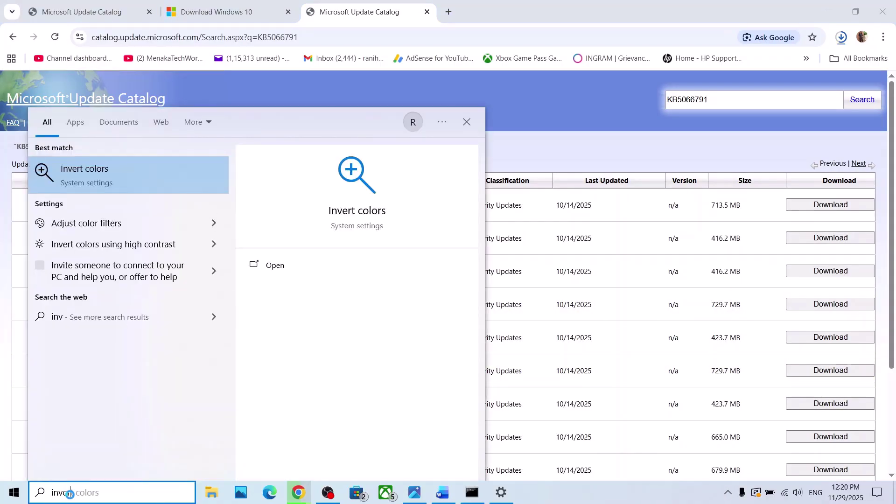
pyautogui.write('w')
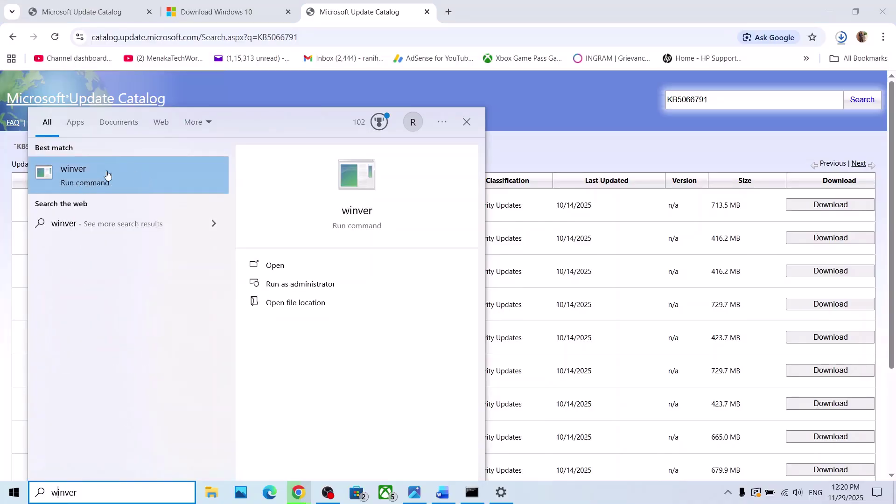
pyautogui.click(99, 176)
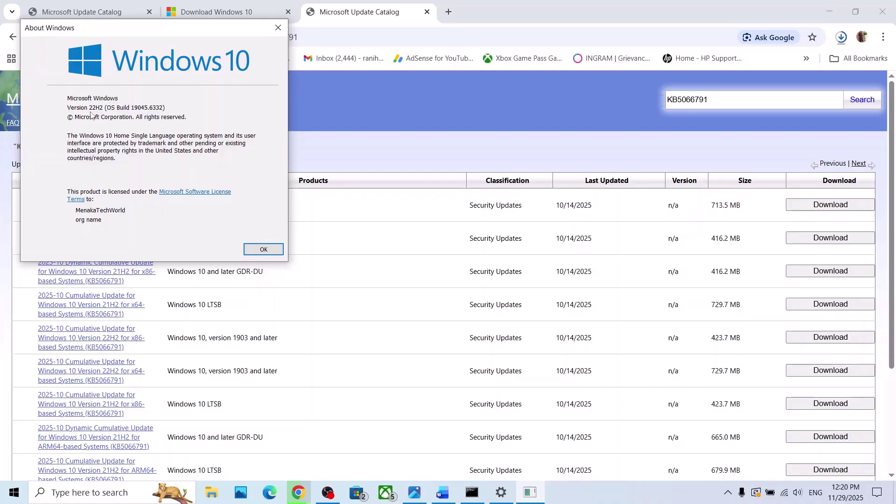
pyautogui.click(279, 27)
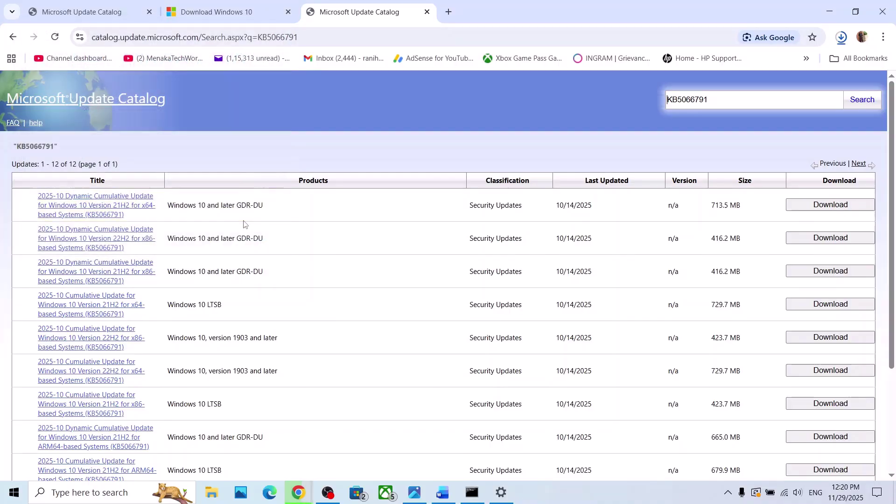
pyautogui.hotkey('alt', 'Tab')
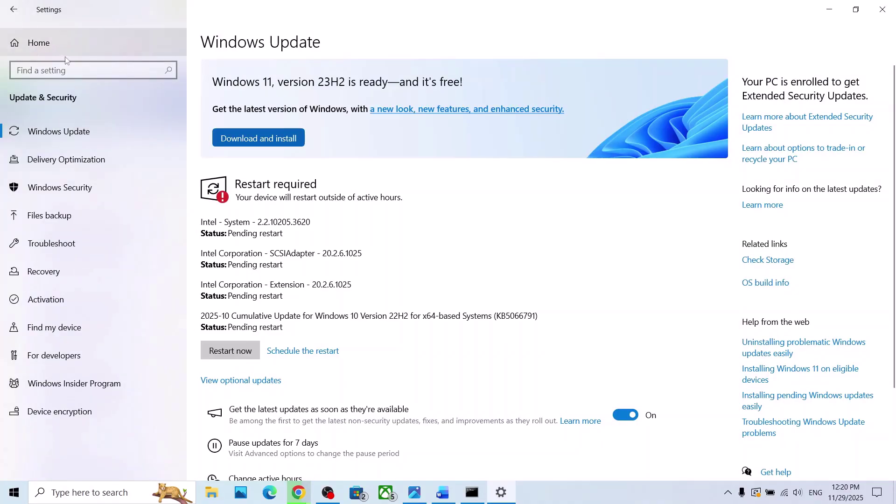
# Confirm a 64-bit Windows 10 22H2 system under System > About, then close Settings
pyautogui.click(31, 45)
pyautogui.click(119, 194)
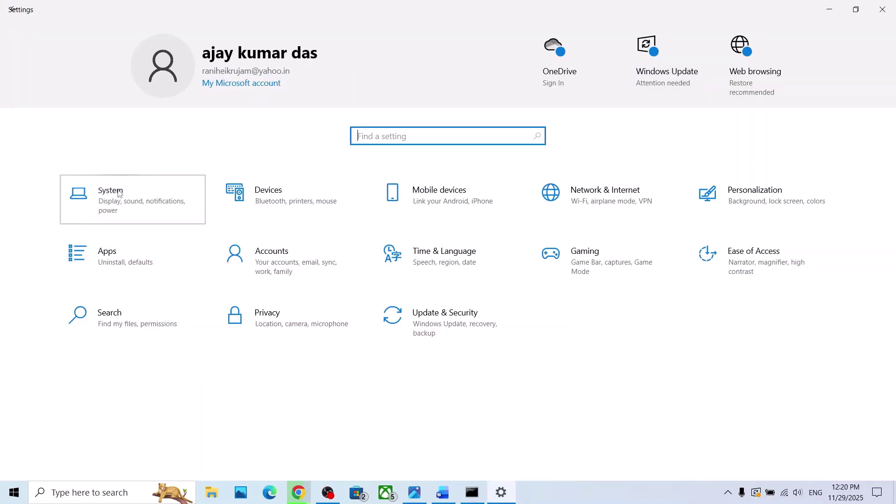
pyautogui.scroll(-3, 135, 289)
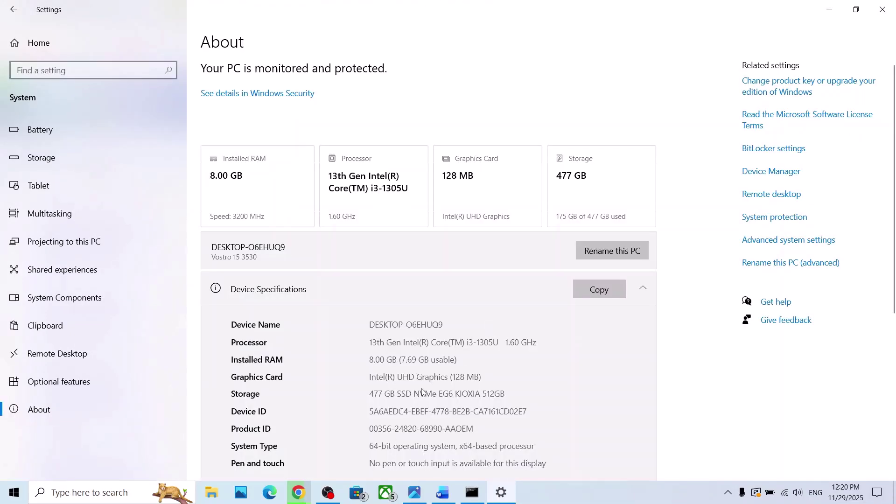
pyautogui.scroll(-5, 399, 443)
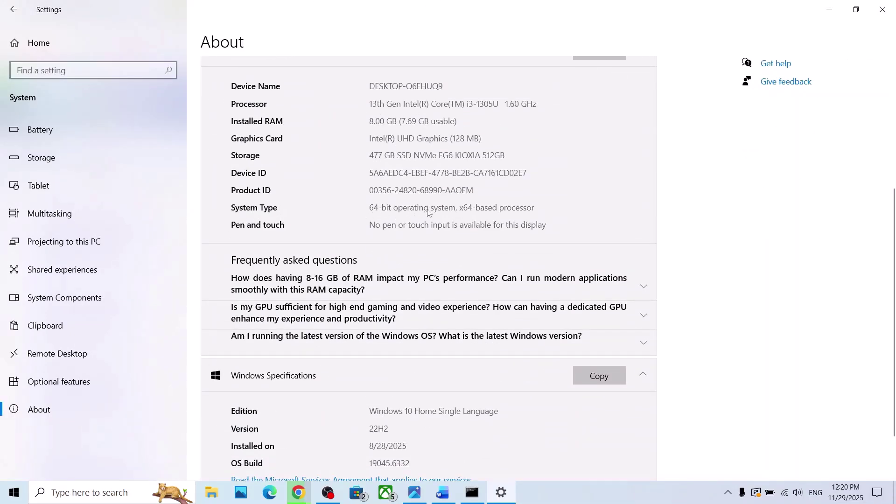
pyautogui.click(881, 8)
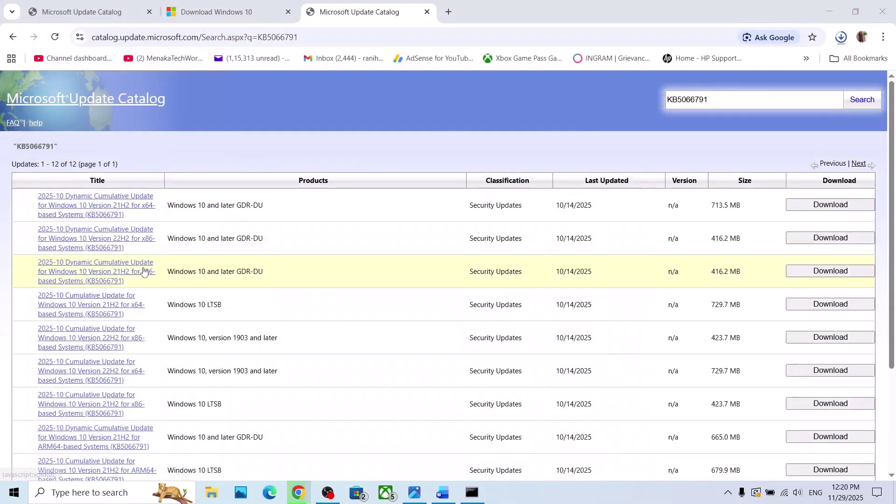
# Download the 730 MB KB5066791 .msu for Windows 10 22H2 x64 and confirm it's in progress
pyautogui.scroll(-1, 171, 338)
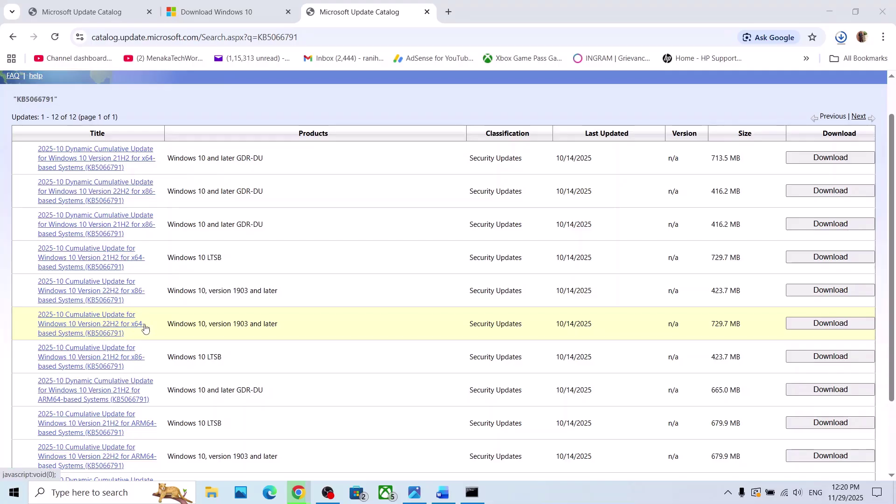
pyautogui.click(826, 323)
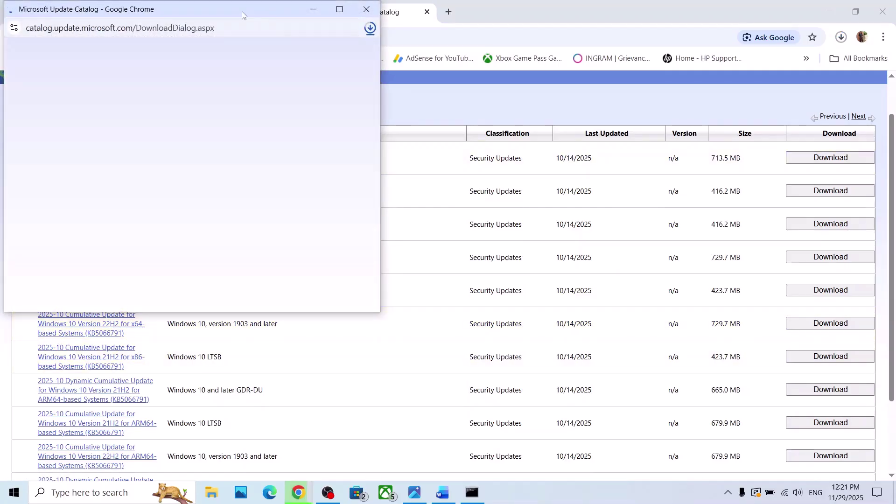
pyautogui.moveTo(242, 14); pyautogui.dragTo(440, 60)
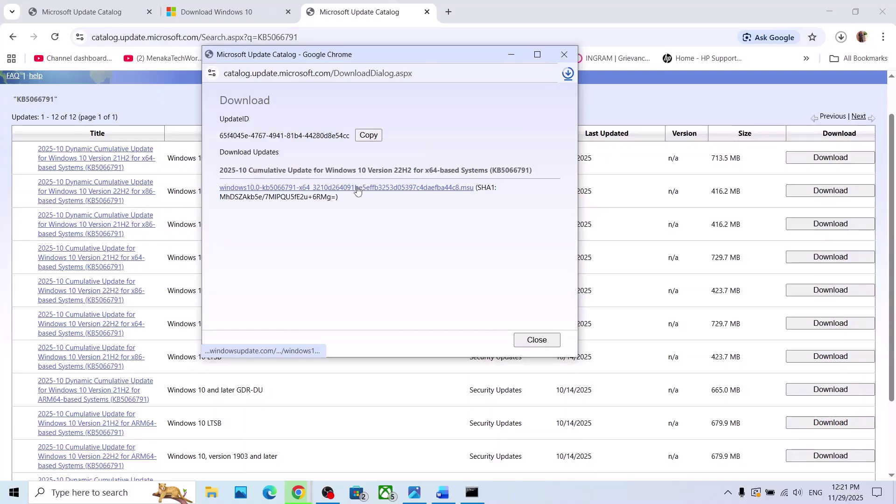
pyautogui.click(364, 189)
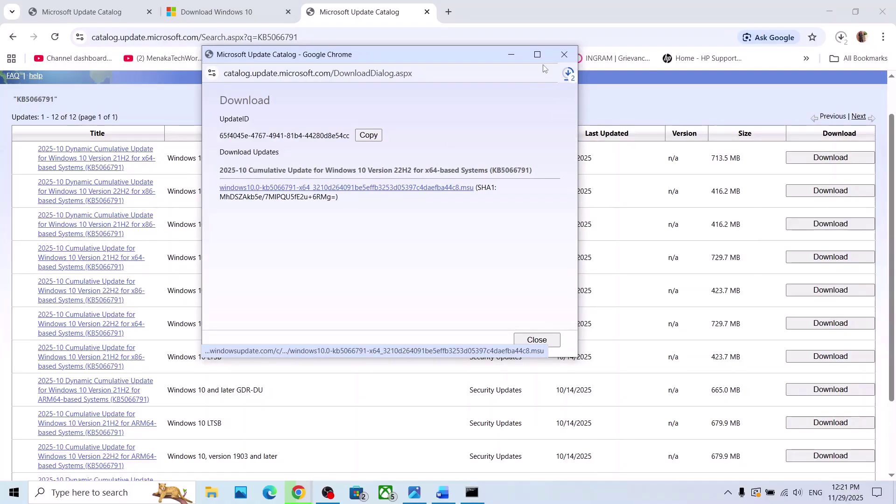
pyautogui.click(568, 74)
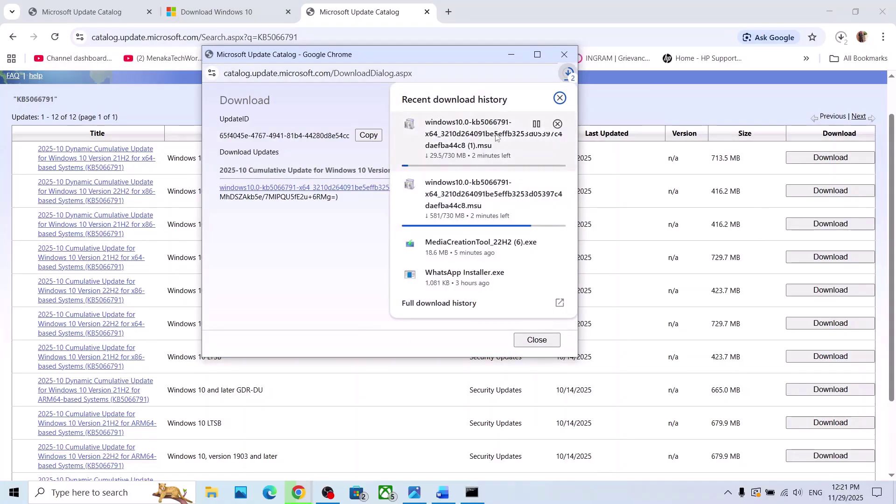
pyautogui.moveTo(453, 154)
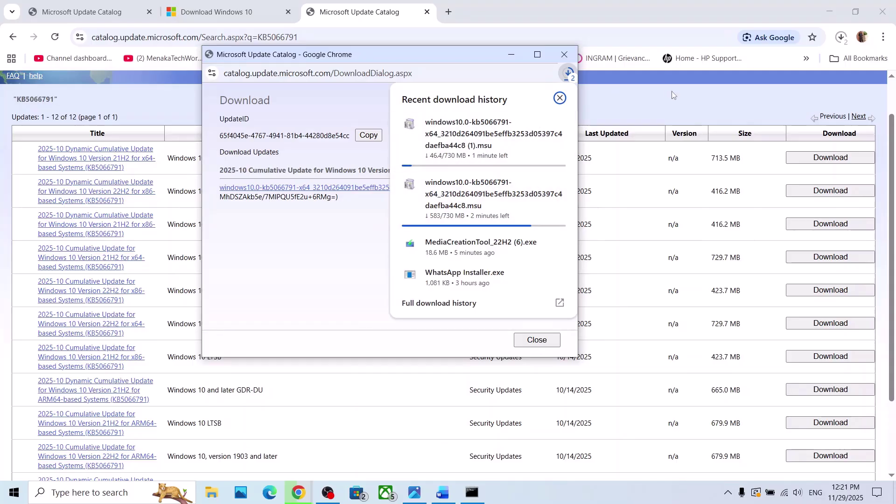
pyautogui.click(671, 93)
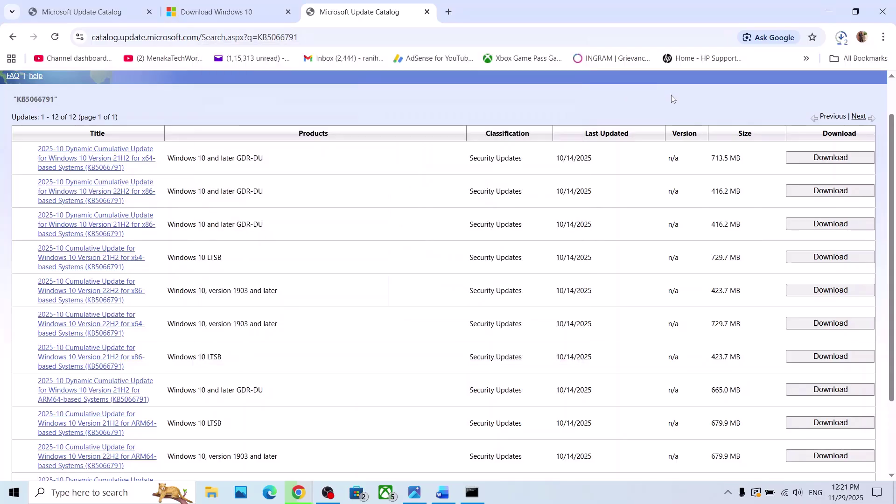
# Follow the Step 6 link in the Windows 10 Update Error document to the Media Creation Tool page
pyautogui.click(442, 497)
pyautogui.scroll(-3, 299, 369)
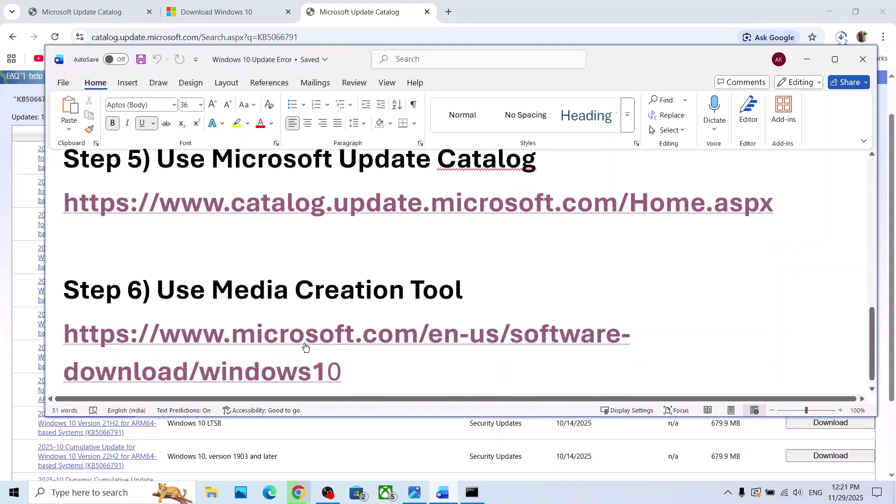
pyautogui.keyDown('ctrl'); pyautogui.click(305, 345); pyautogui.keyUp('ctrl')
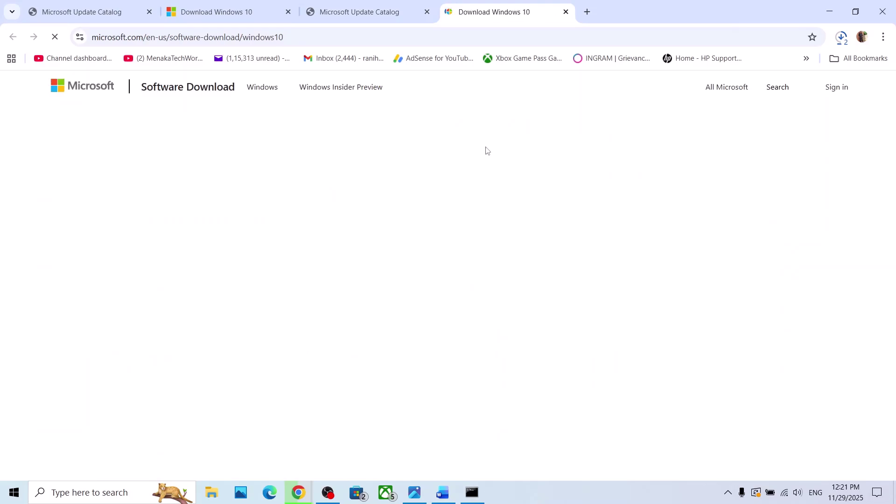
# Download the Windows 10 Media Creation Tool and bring up the setup screenshots in Photos
pyautogui.scroll(-5, 210, 293)
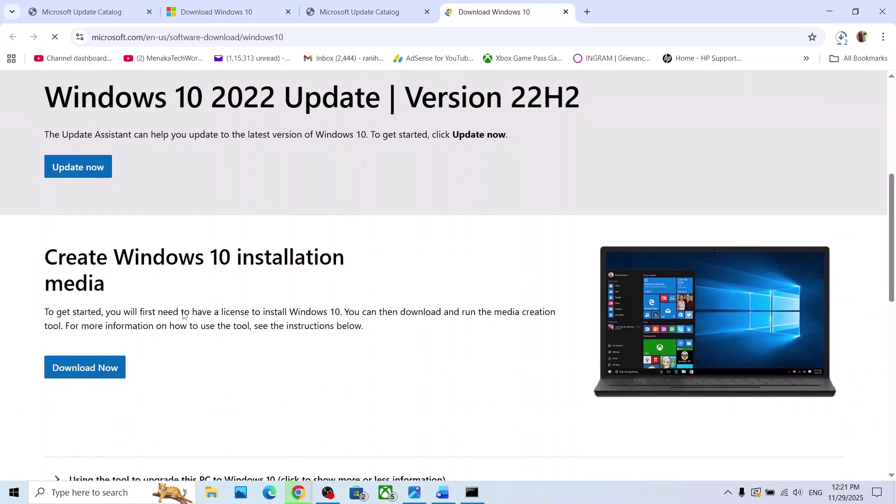
pyautogui.scroll(-1, 184, 316)
pyautogui.moveTo(499, 285); pyautogui.dragTo(63, 302)
pyautogui.click(120, 339)
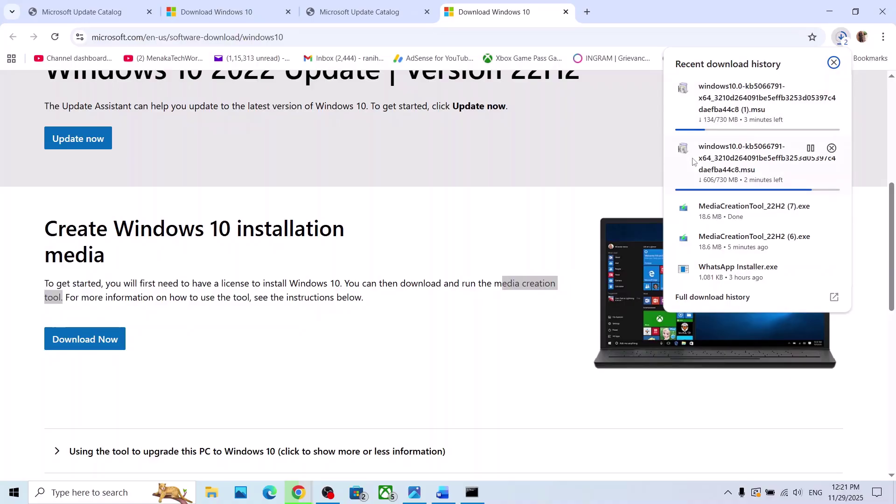
pyautogui.moveTo(718, 211)
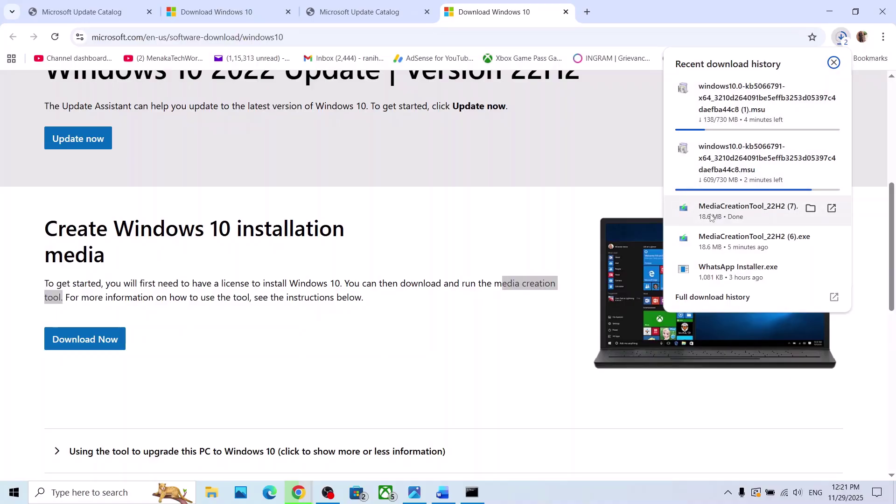
pyautogui.click(577, 215)
pyautogui.click(419, 499)
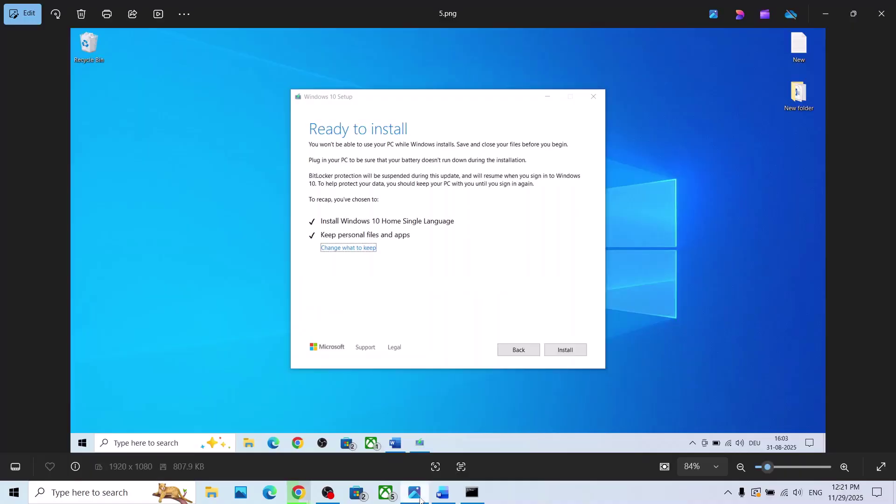
# Page through setup screenshots 1.png to 5.png up to Ready to install, then open Settings
pyautogui.press('Right')
pyautogui.press('Right')
pyautogui.press('Left')
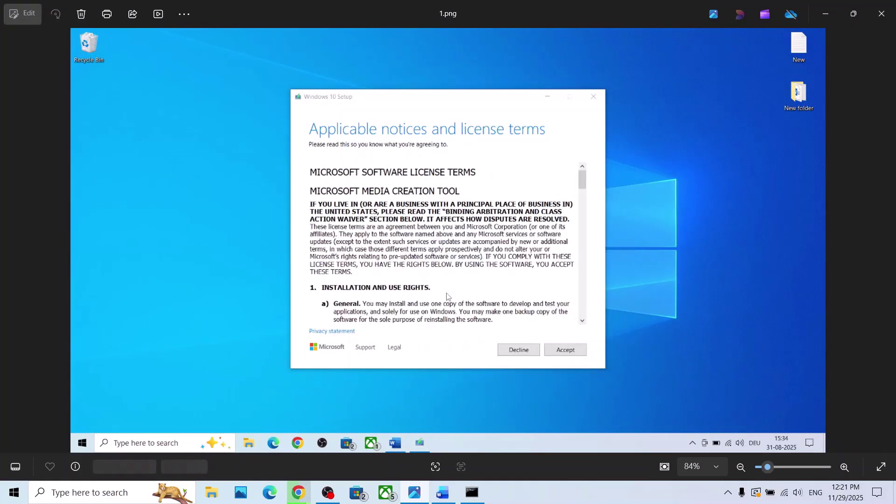
pyautogui.press('Right')
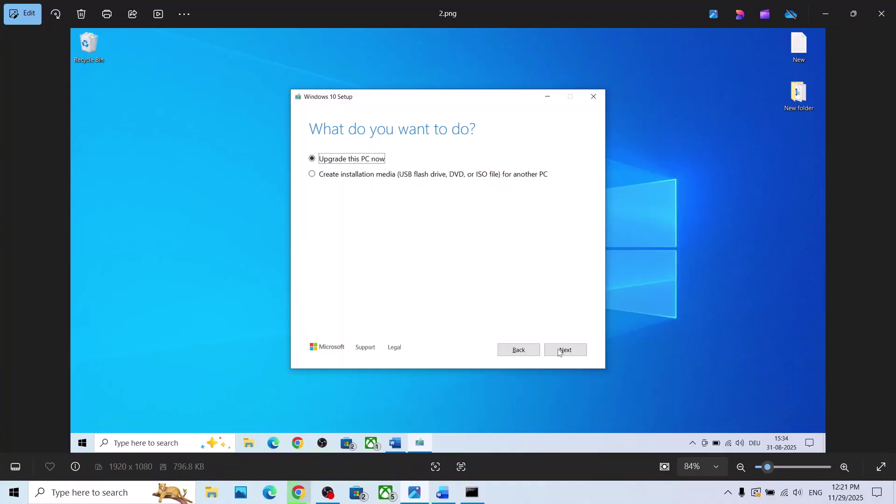
pyautogui.press('Right')
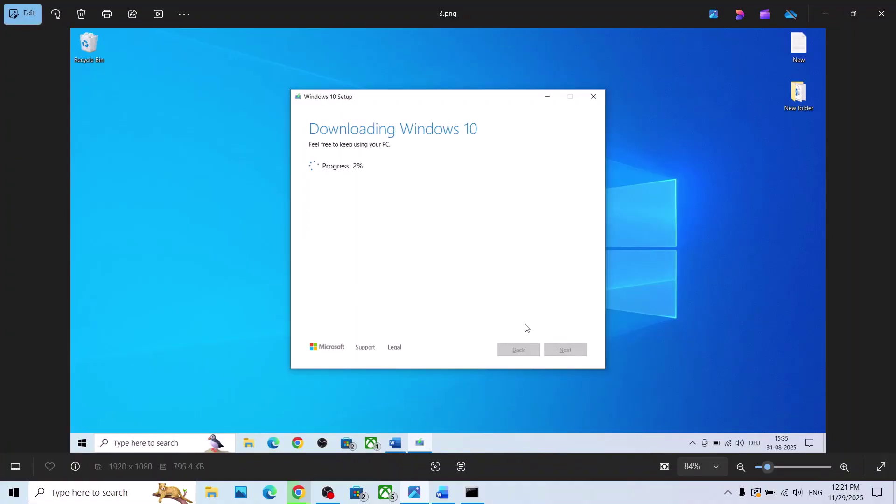
pyautogui.press('Right')
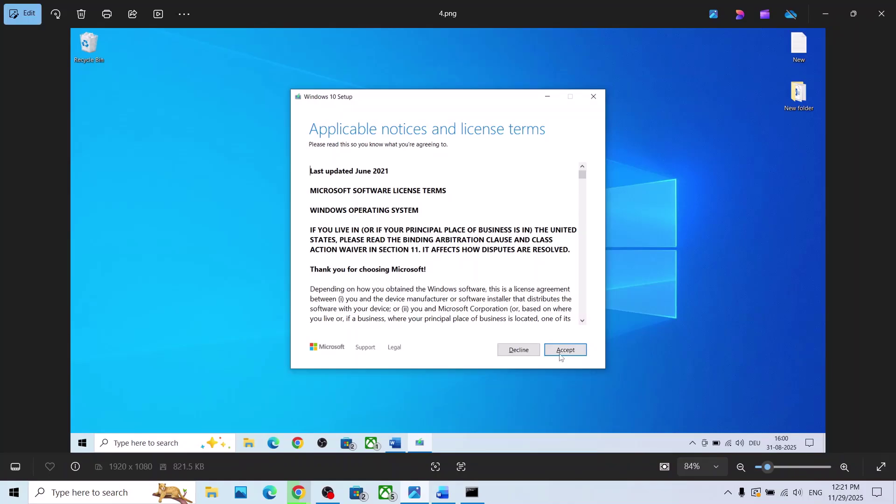
pyautogui.press('Right')
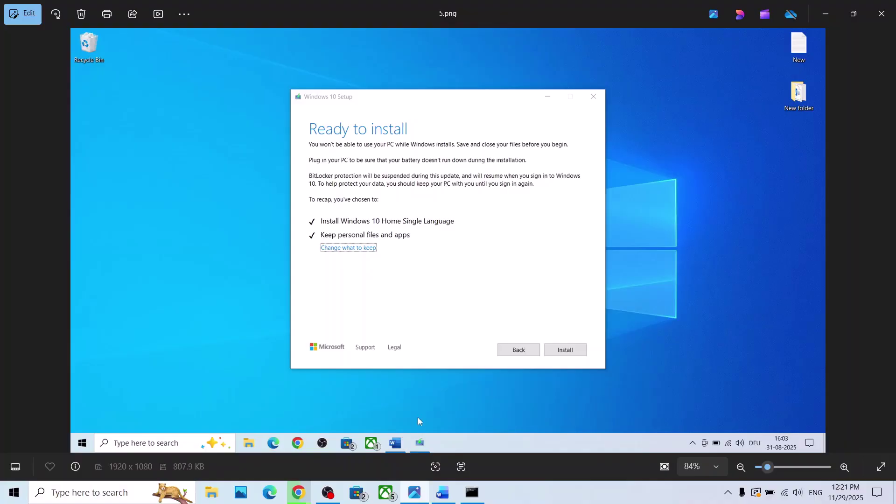
pyautogui.press('super+i')
# Open Update & Security and highlight KB5066791 in the pending cumulative update's title
pyautogui.click(447, 328)
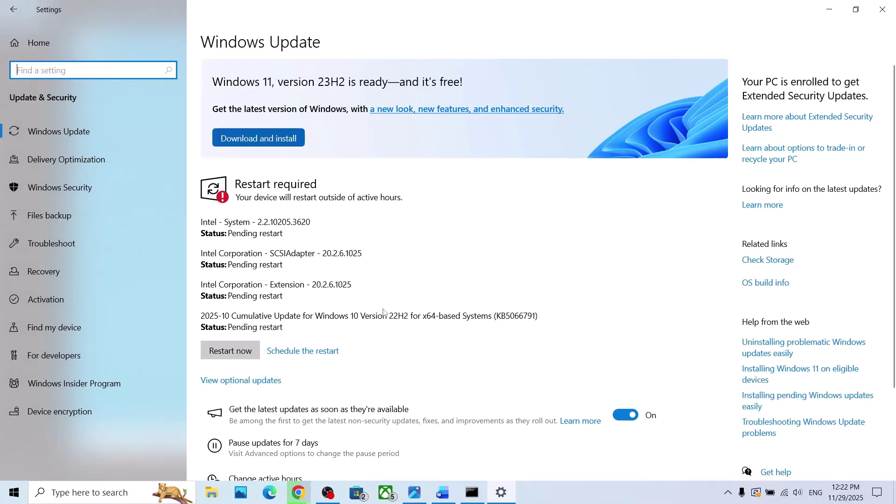
pyautogui.moveTo(497, 320); pyautogui.dragTo(530, 318)
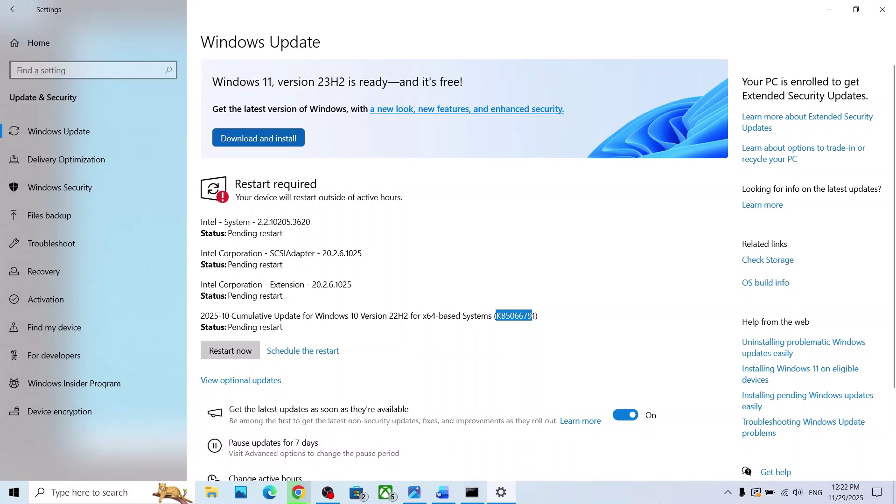